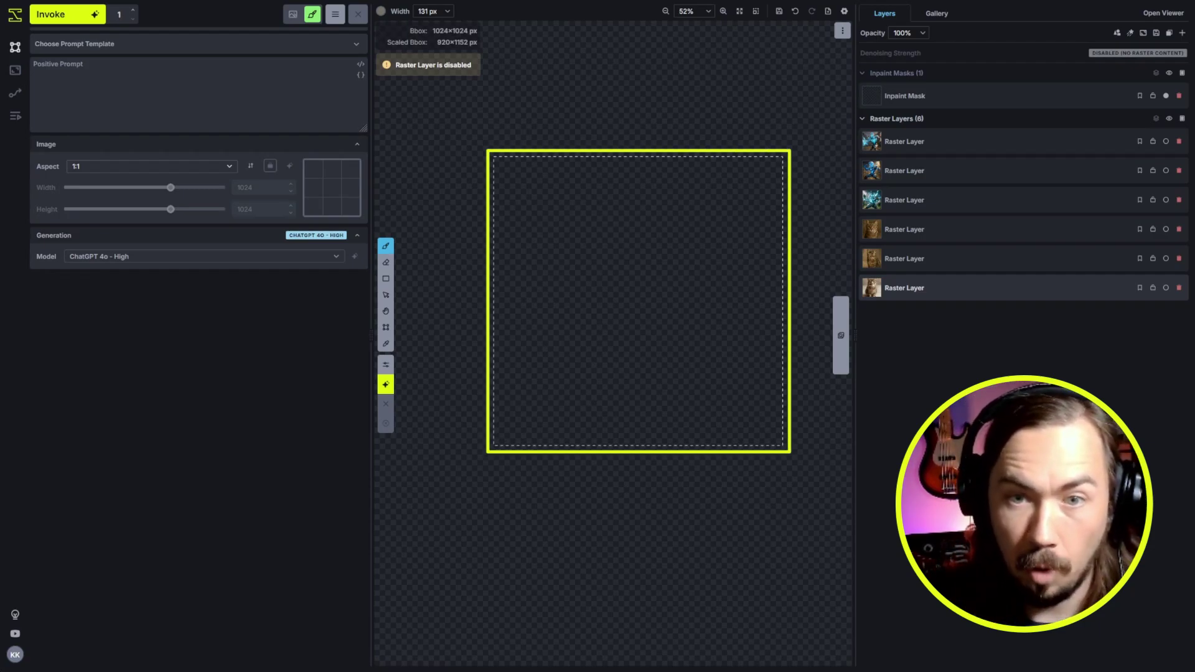
Enable the bottom, fifth and fourth cat layers in turn to compare quality, then disable the fourth
left_click(1165, 287)
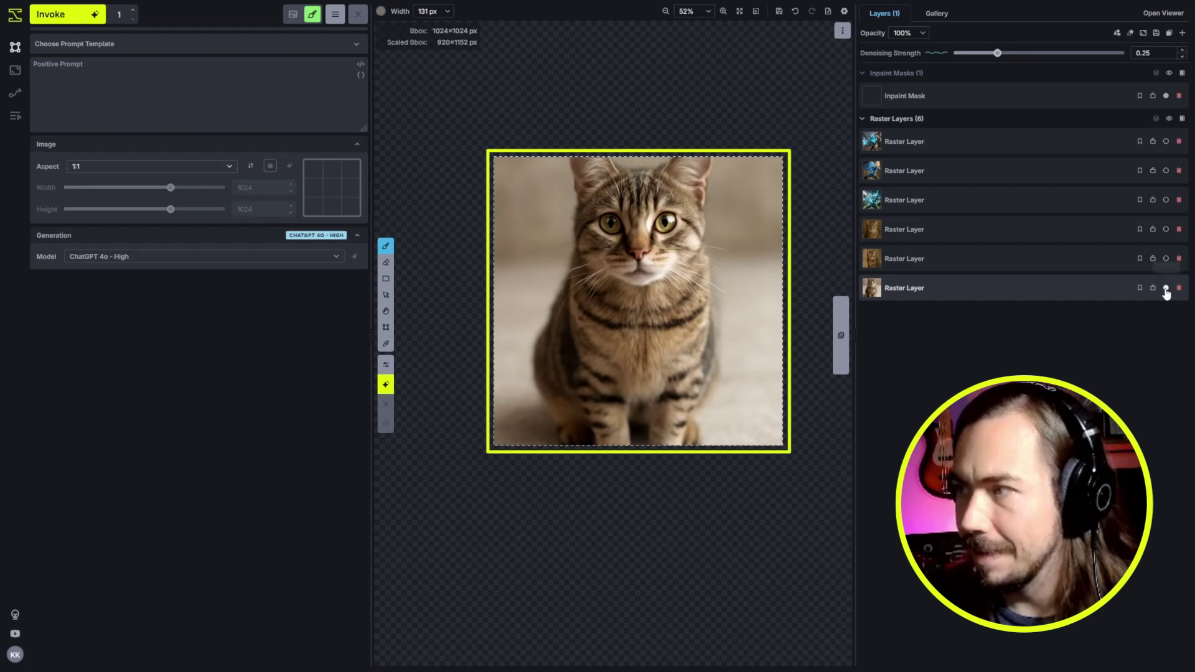
scroll(728, 408, "up", 2)
scroll(728, 409, "down", 1)
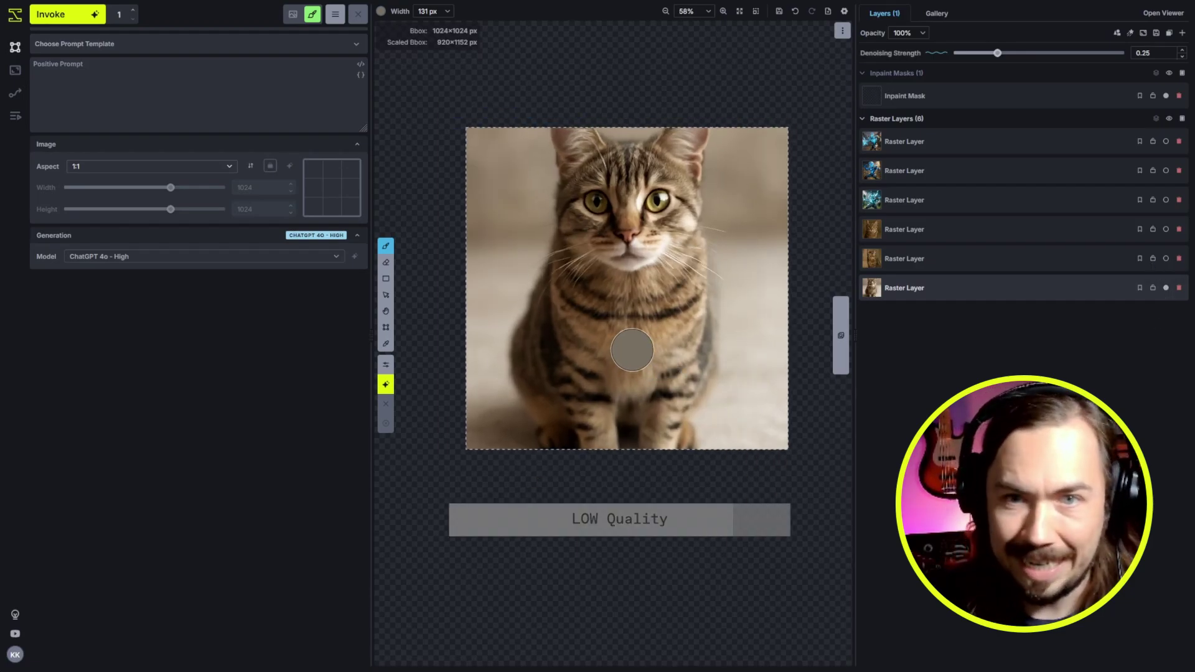
left_click(1166, 258)
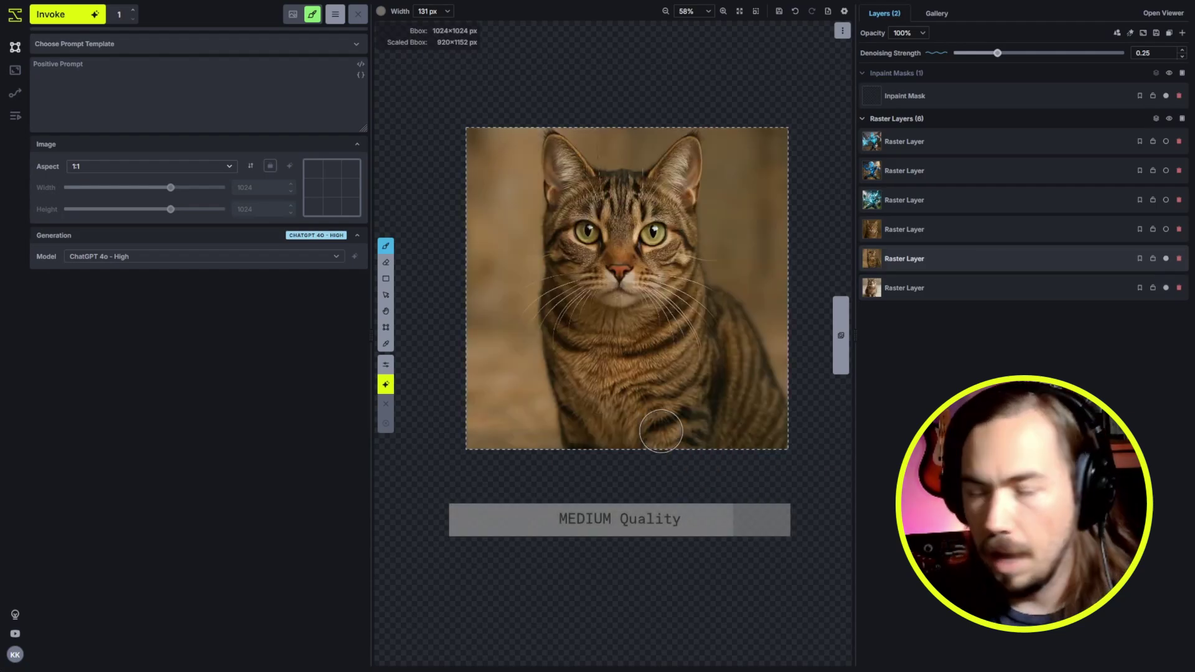
scroll(661, 431, "up", 1)
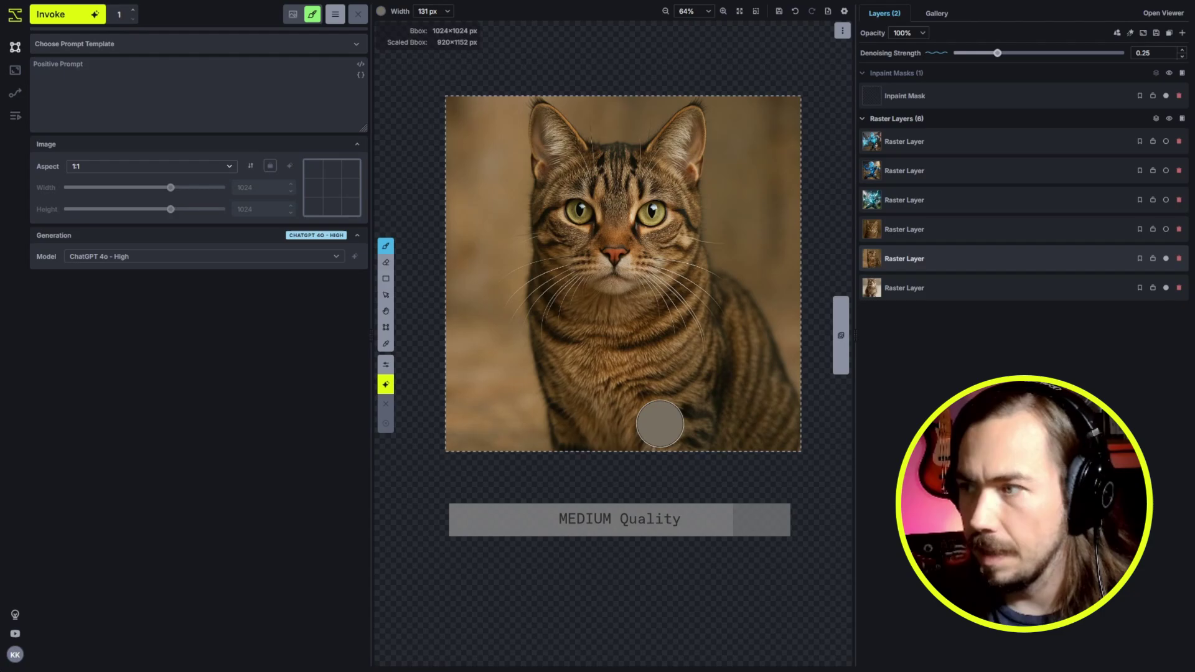
left_click(1166, 229)
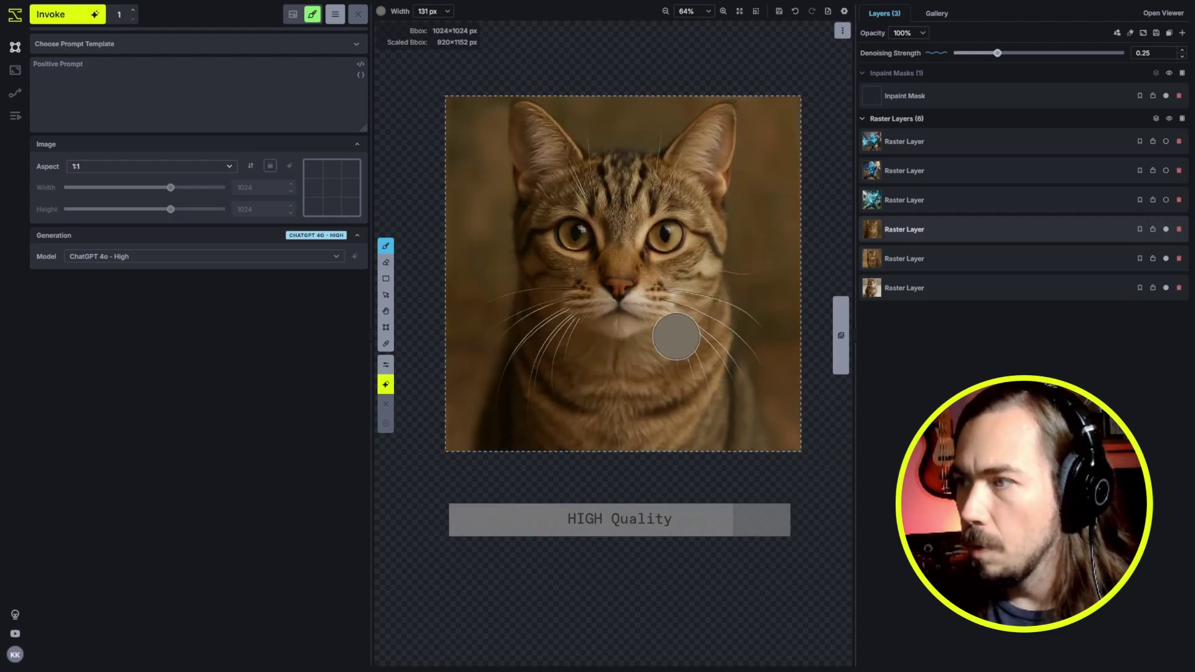
scroll(685, 360, "up", 4)
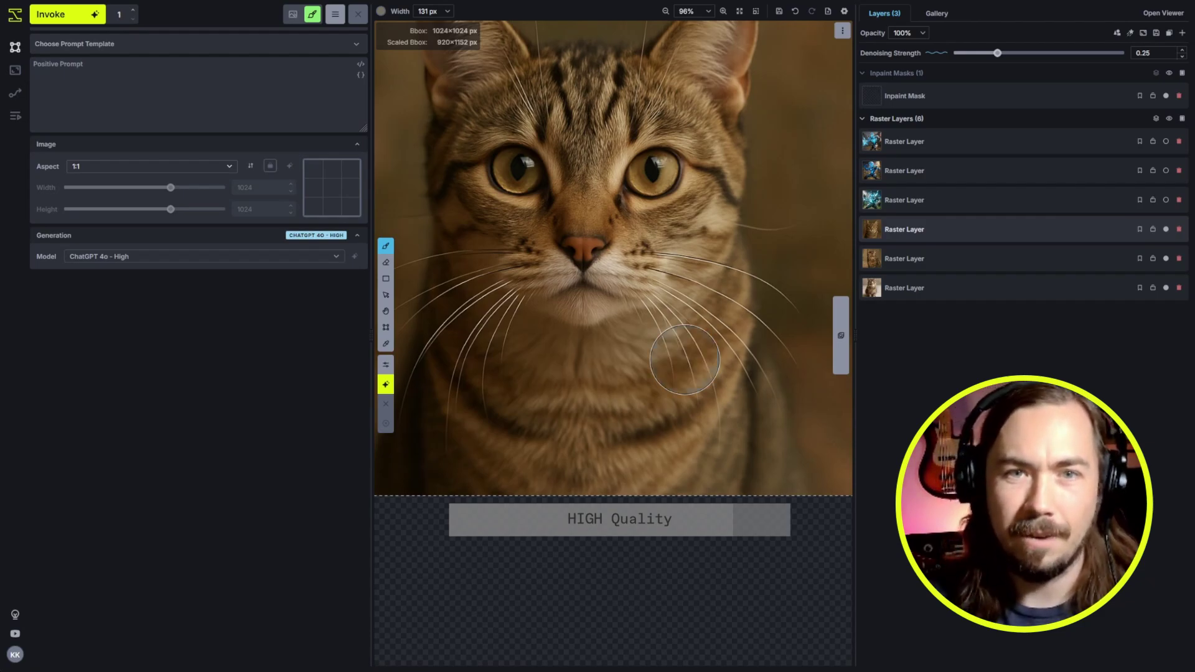
scroll(685, 360, "down", 3)
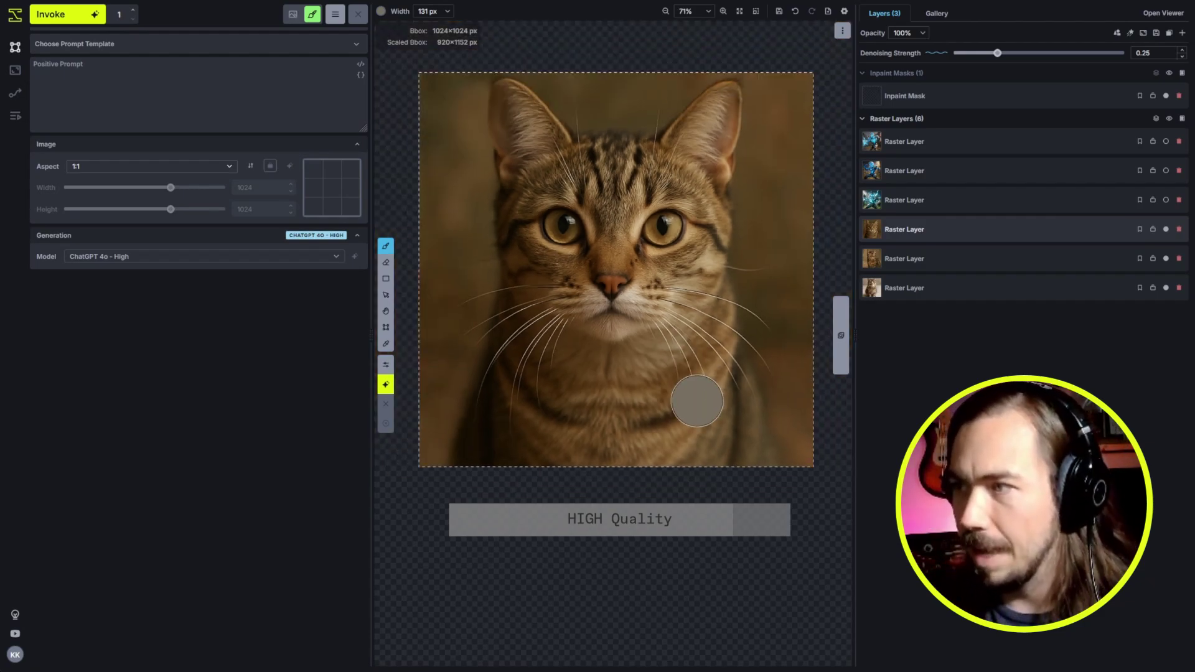
left_click(1165, 229)
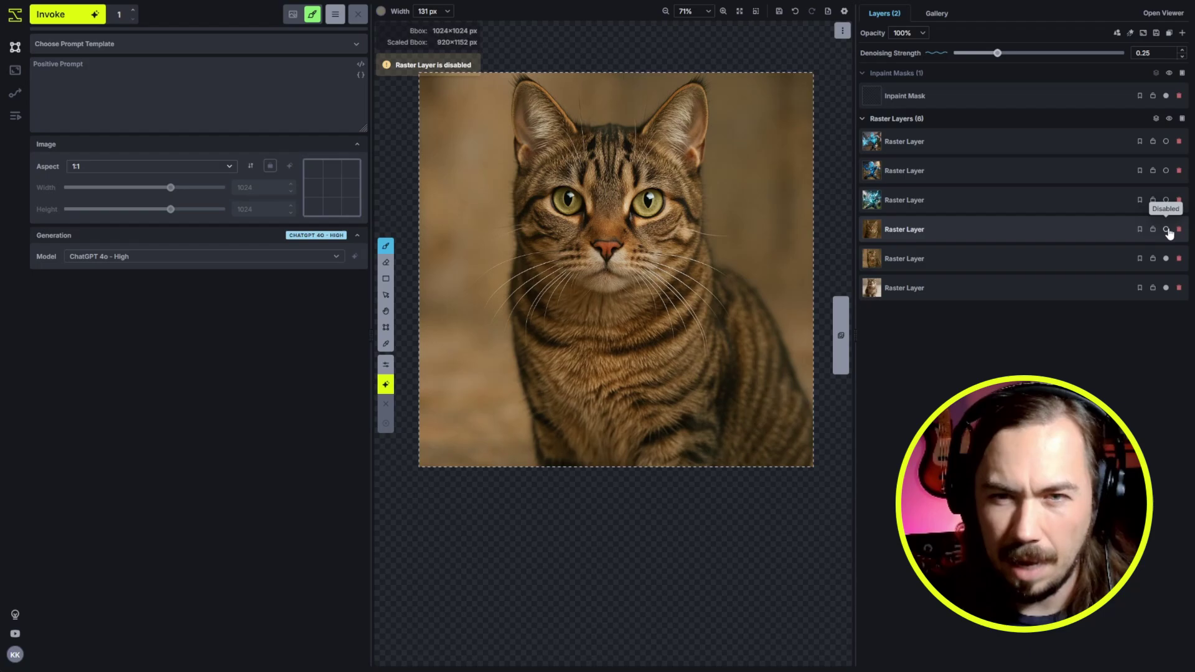
Re-enable the fourth, third, second and top raster layers to reveal the armored energy figure
left_click(1168, 231)
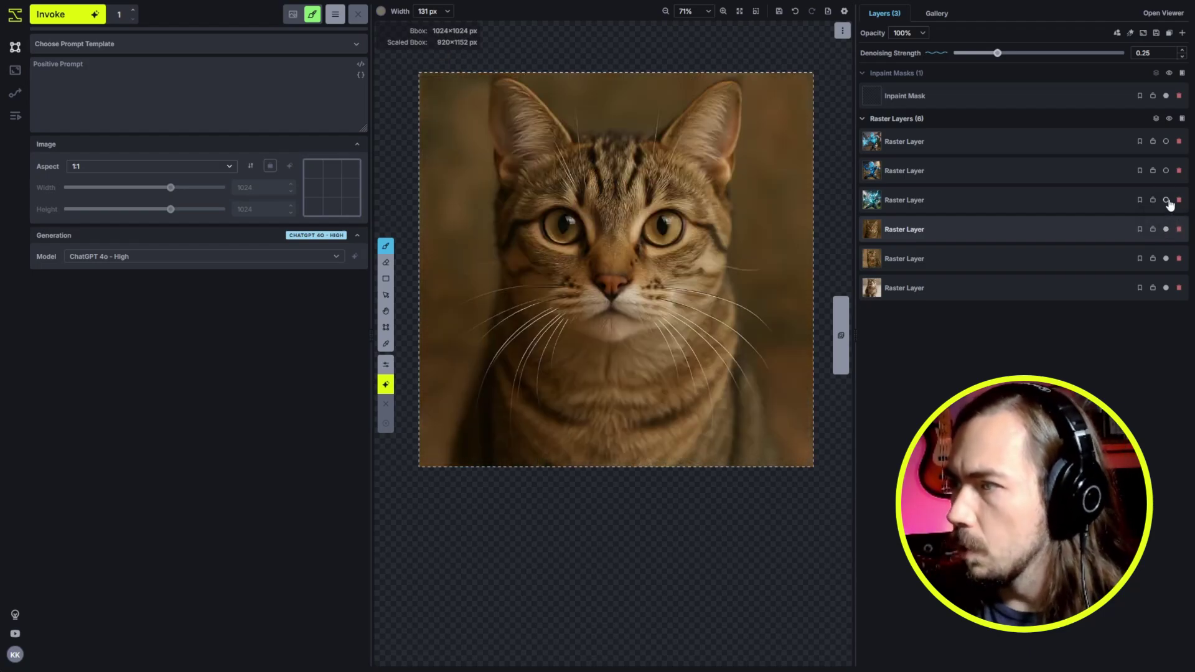
left_click(1167, 201)
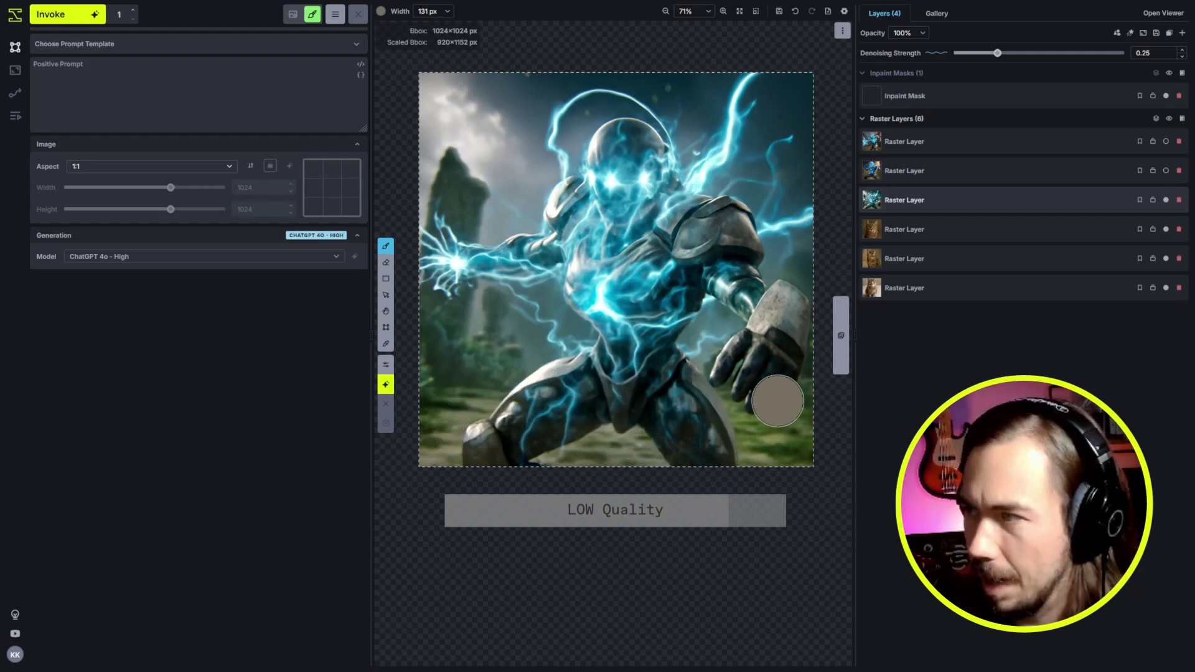
left_click(1166, 172)
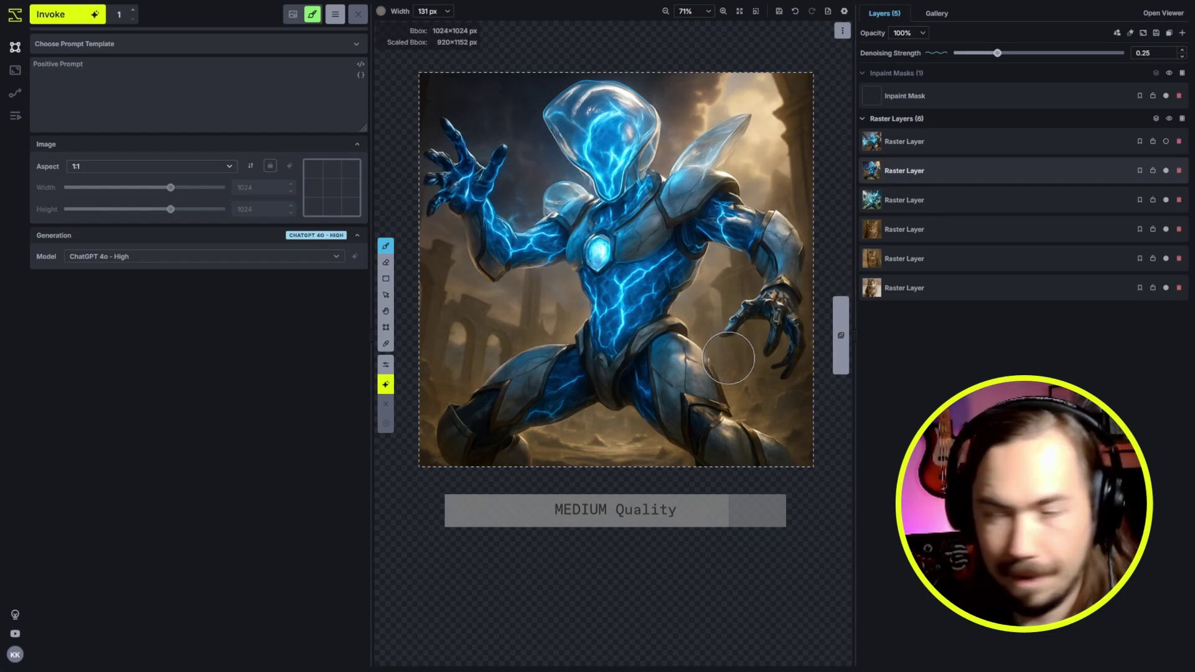
left_click(1166, 142)
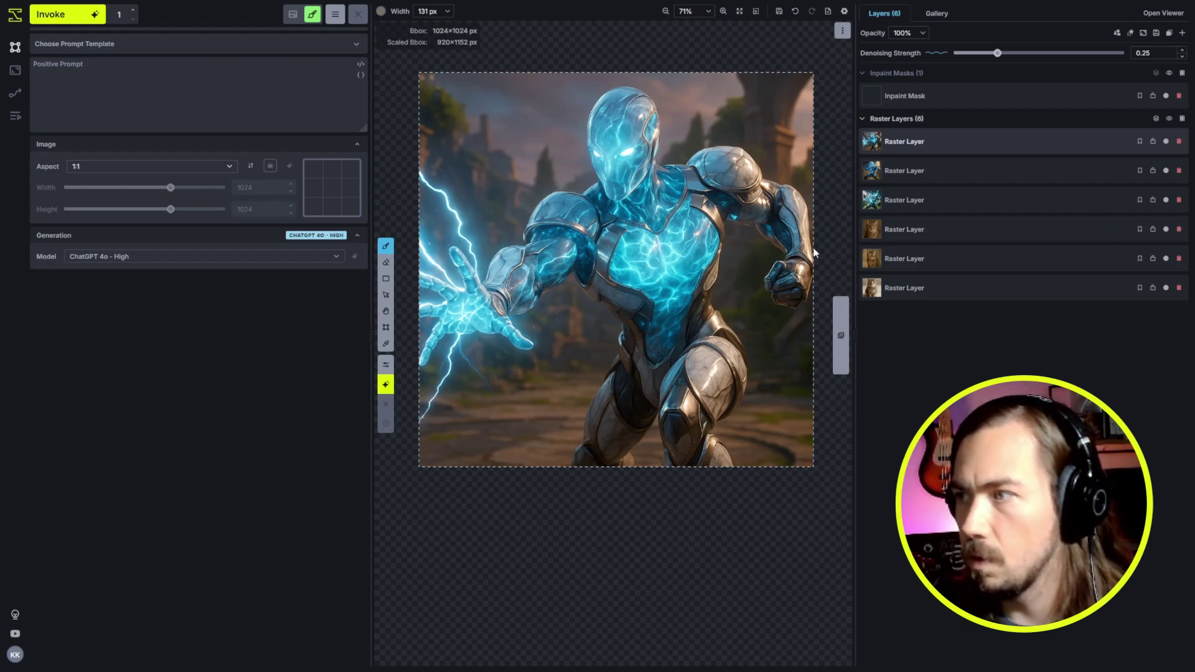
Pan the canvas, disable the top raster layer, and select the CustomXL-1 generation model
key("h")
left_click_drag(793, 240, 805, 300)
key("b")
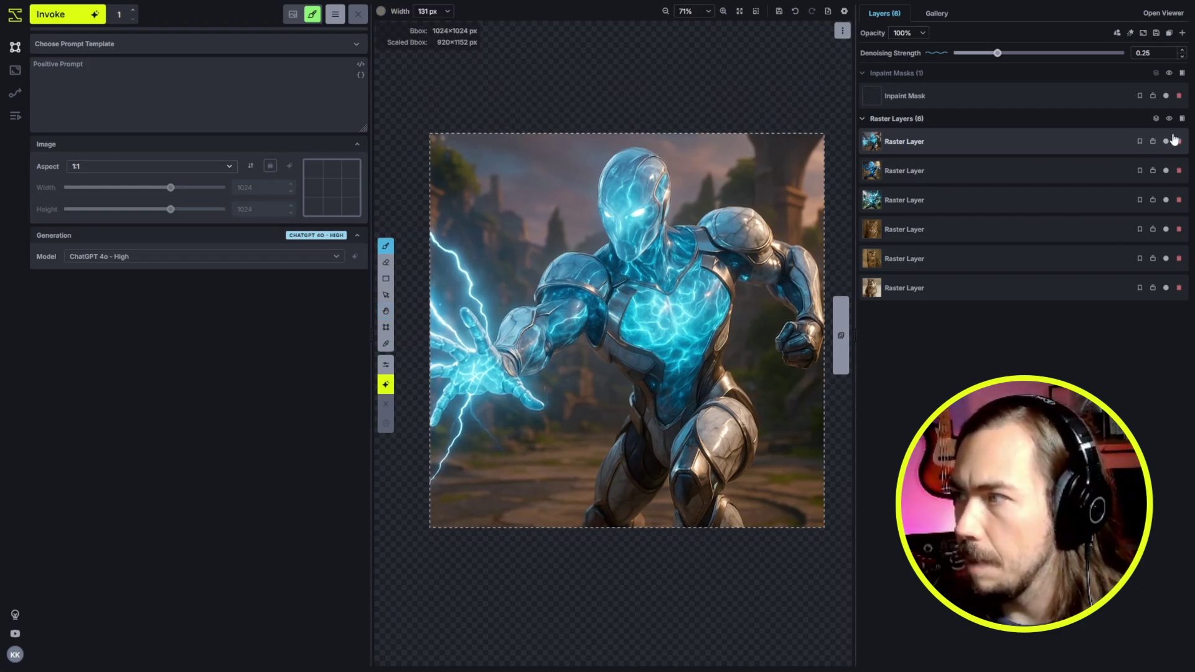
left_click(1166, 142)
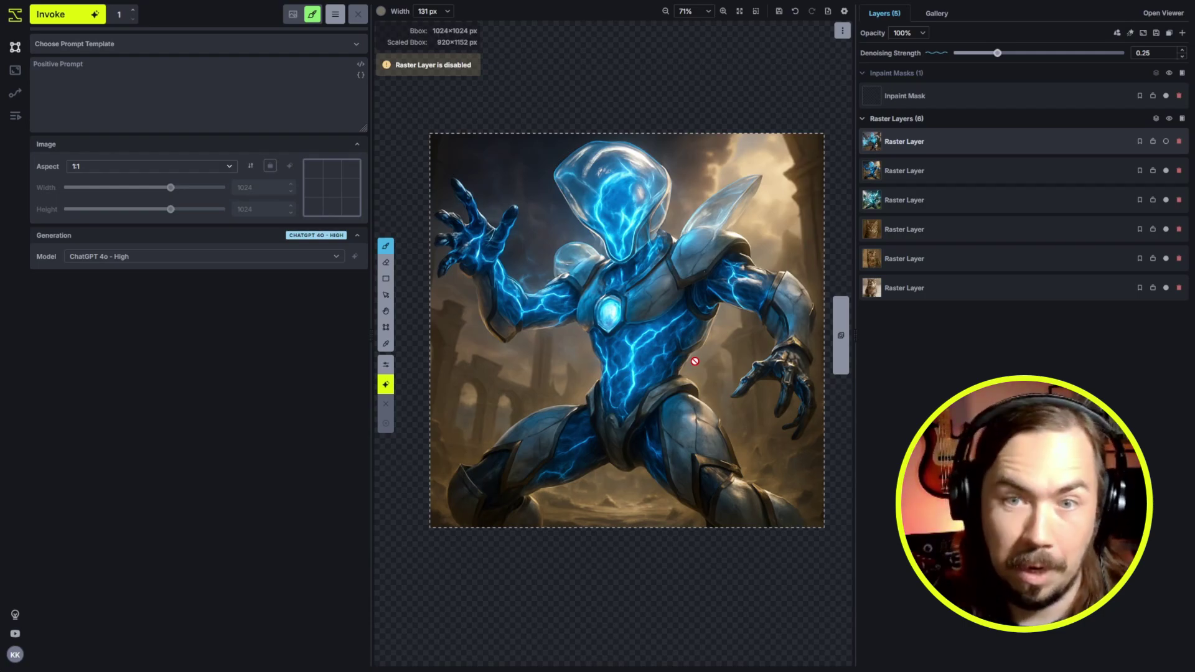
left_click(265, 263)
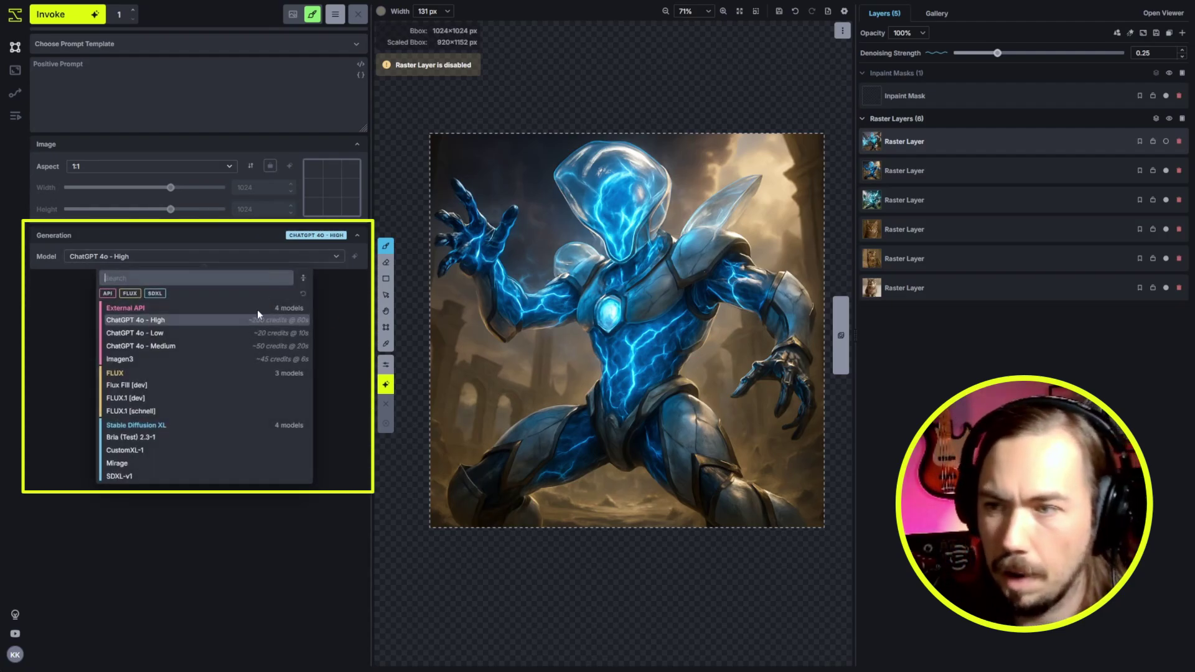
left_click(181, 468)
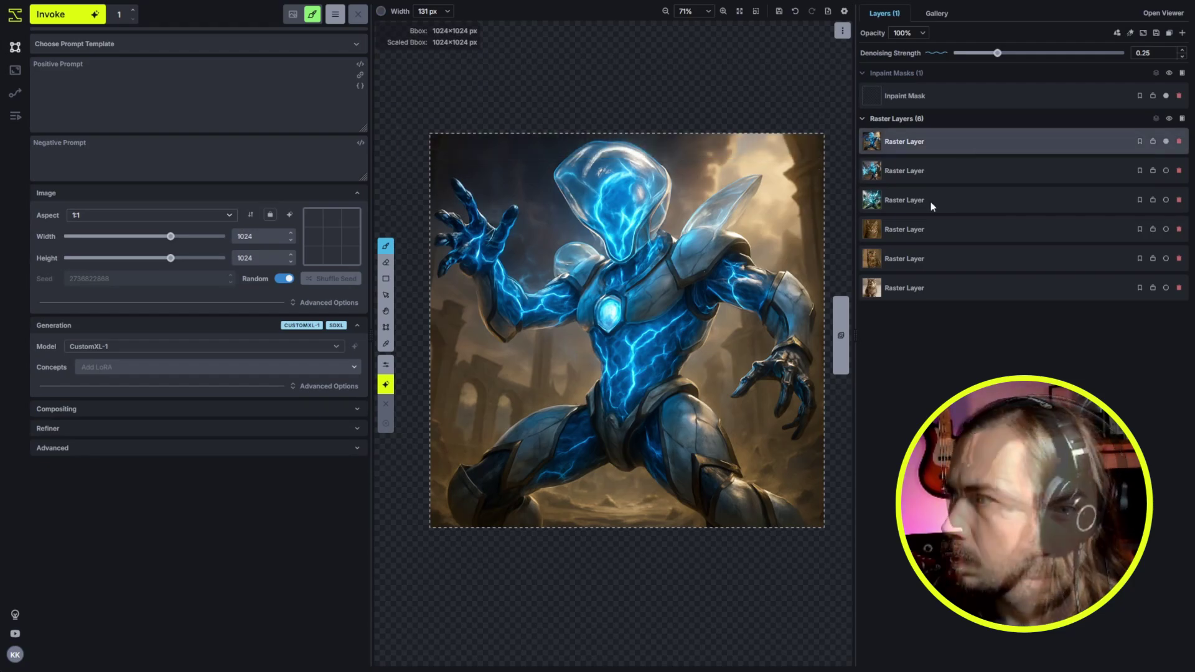
Sample dark and grey background tones and brush them over the bump above the helmet
key("bracketleft")
key("bracketleft")
key("bracketleft")
key("bracketleft")
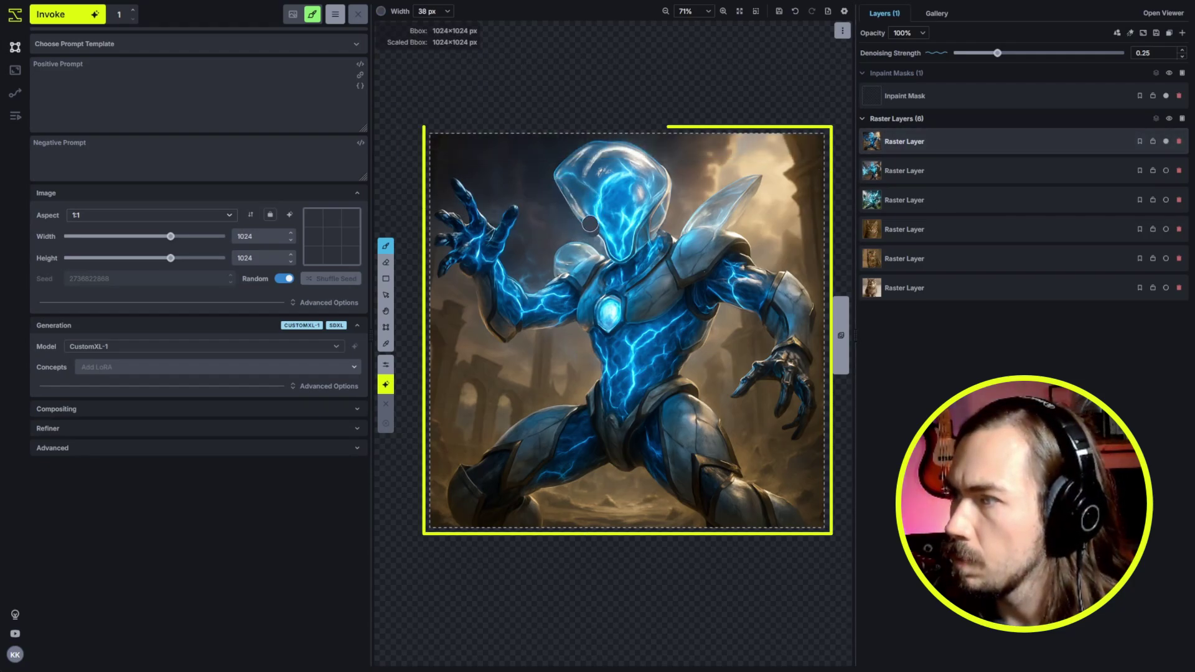
left_click(547, 174, "alt")
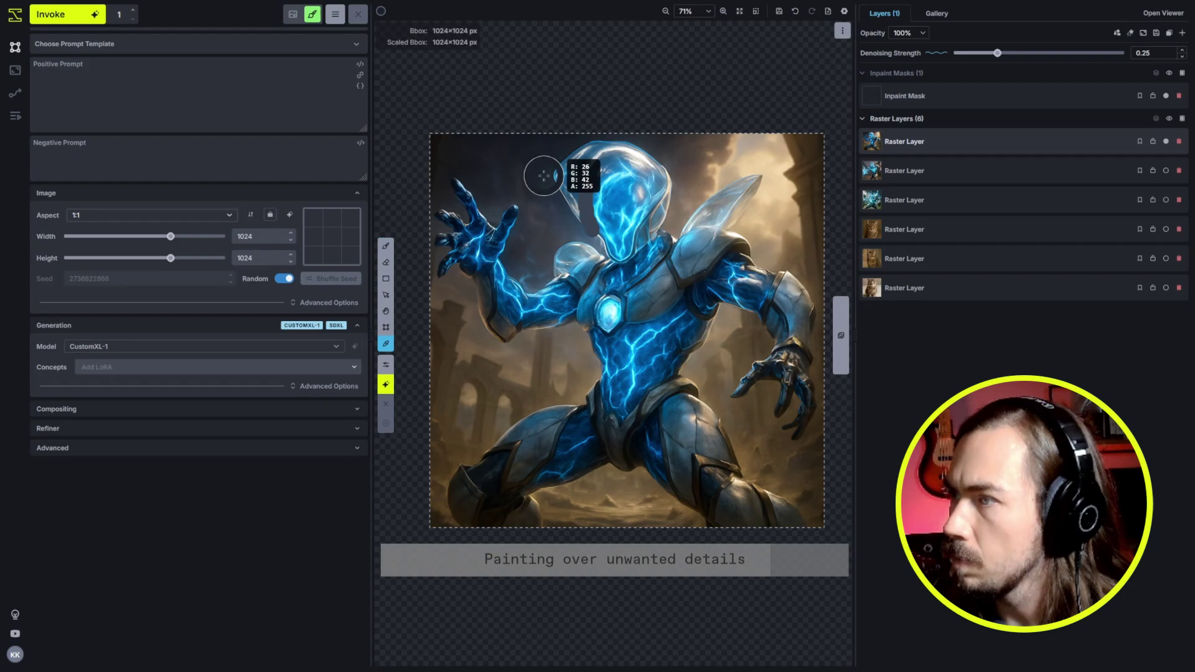
mouse_move(563, 186)
left_mouse_down()
mouse_move(569, 215)
mouse_move(605, 163)
mouse_move(635, 159)
mouse_move(673, 191)
mouse_move(581, 141)
mouse_move(649, 150)
mouse_move(678, 187)
mouse_move(664, 153)
mouse_move(650, 158)
mouse_move(622, 127)
mouse_move(615, 143)
mouse_move(672, 139)
mouse_move(622, 137)
left_mouse_up()
key("bracketright")
key("bracketright")
left_click(696, 163, "alt")
key("alt")
left_click(690, 141, "alt")
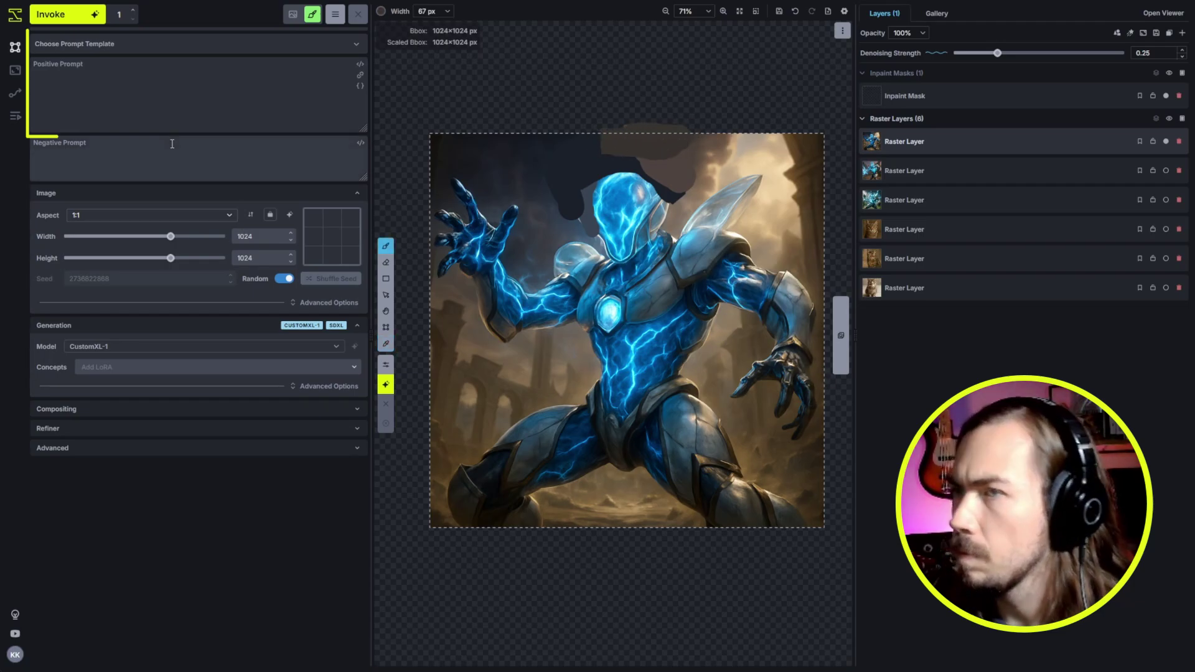
Apply the 3D prompt template, paste the creature prompt, and queue two generations
left_click(150, 45)
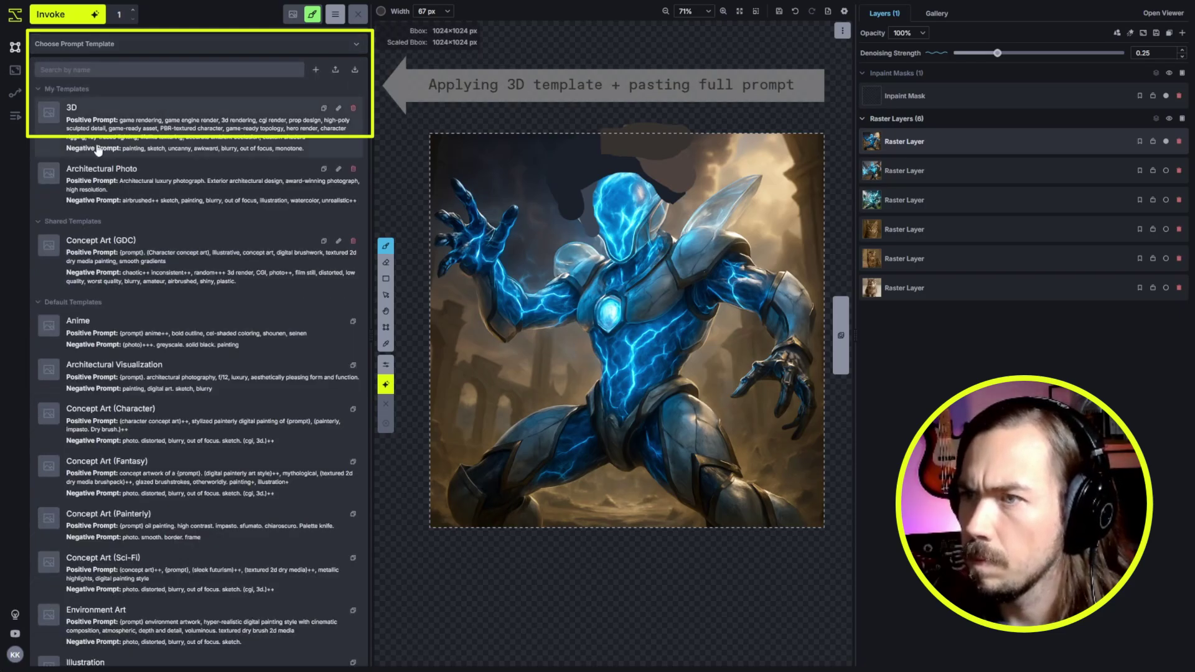
left_click(149, 115)
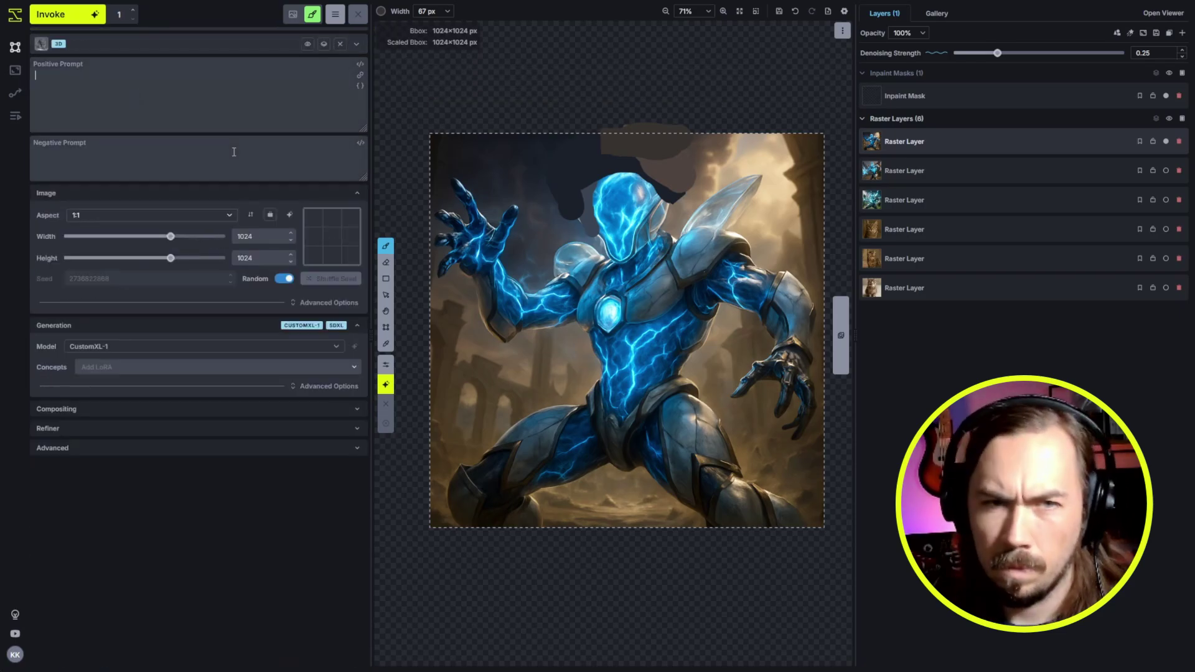
type("Screenshot of high-end DLSS raytracing graphics monster of a popular MOBA Video Game - The Elder Scion. NPC cutscene cinematic splash screen in game by Award-Winning Studio. Popular MOBA Video GAme cinematic. The Elder Scion is a being made of pure energy, held together by a futuristic transparent and translucent material interlaced with glossy white marble and metal. Dynamic action pose.")
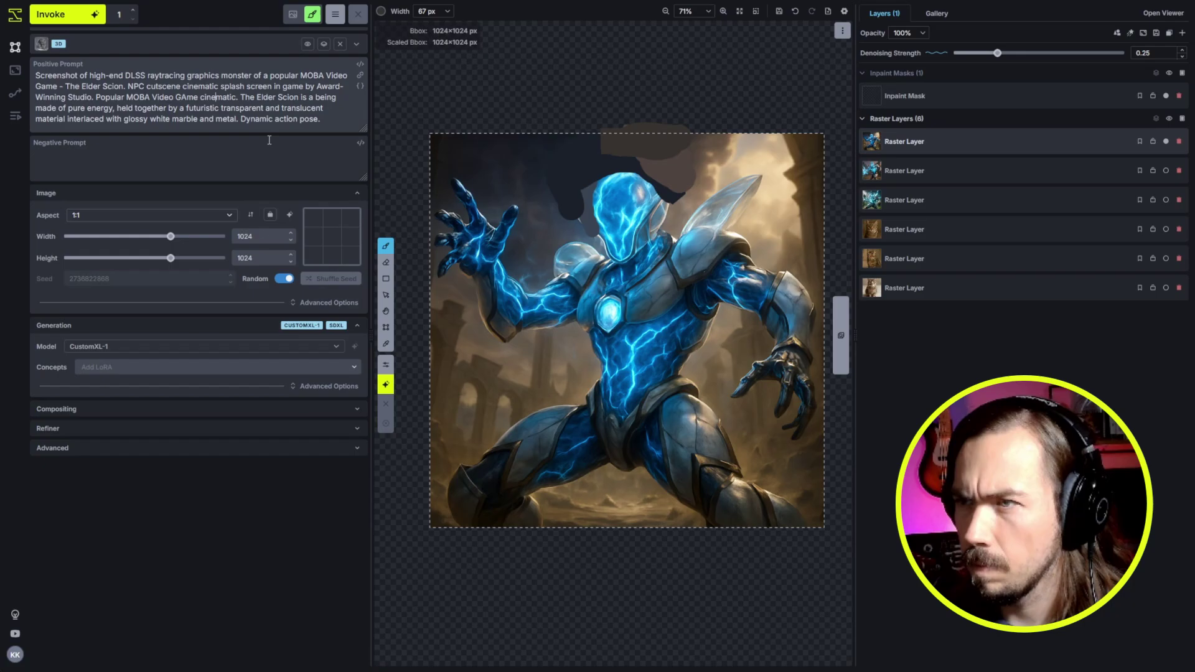
key("ctrl+Return")
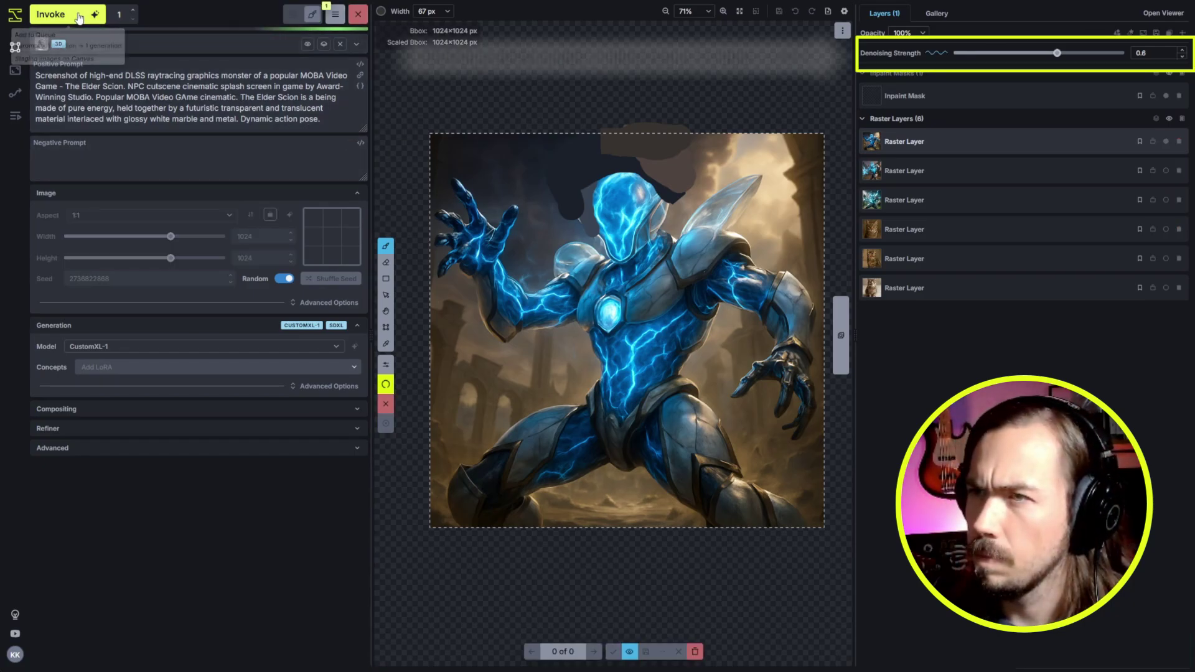
key("ctrl+Return")
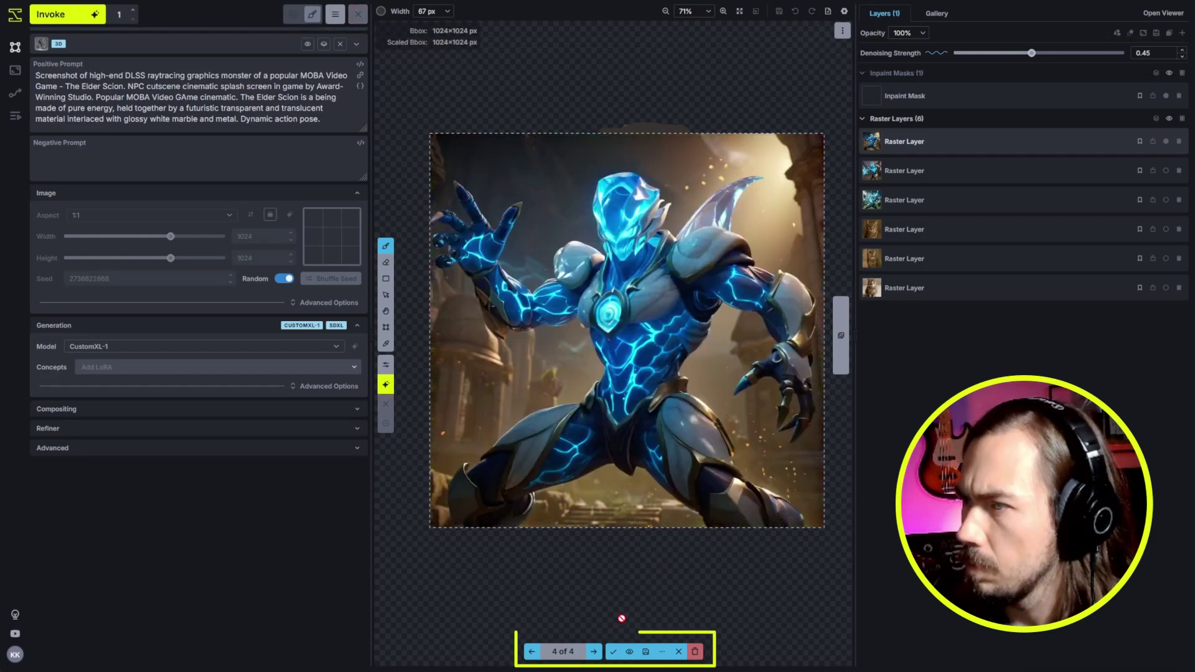
Accept the staged render as a new layer and resize the bounding box to 704×704 over the torso
left_click(614, 651)
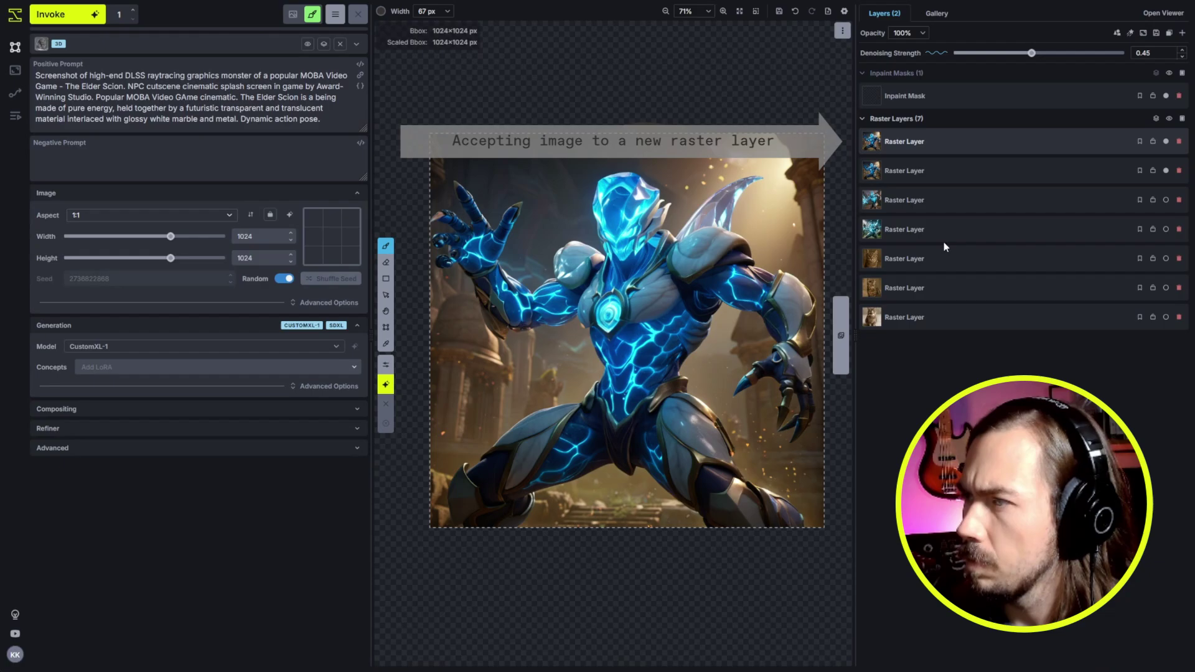
left_click(979, 93)
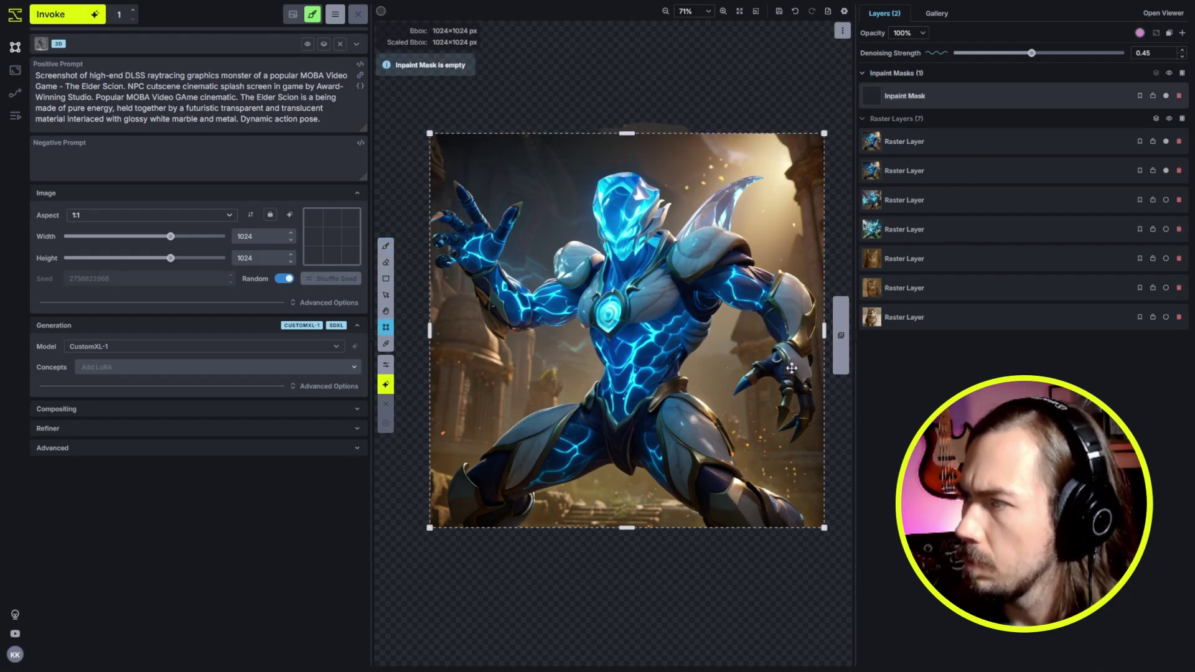
left_click_drag(825, 529, 715, 404)
left_click_drag(621, 272, 695, 247)
key("i")
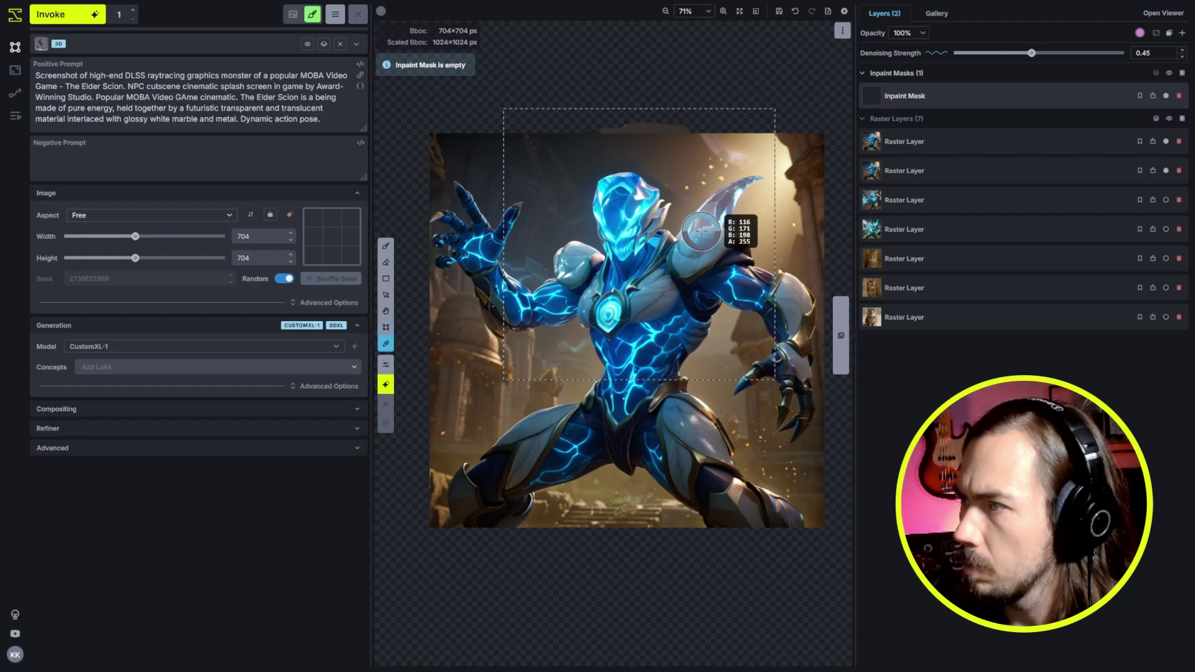
key("v")
key("ctrl+z")
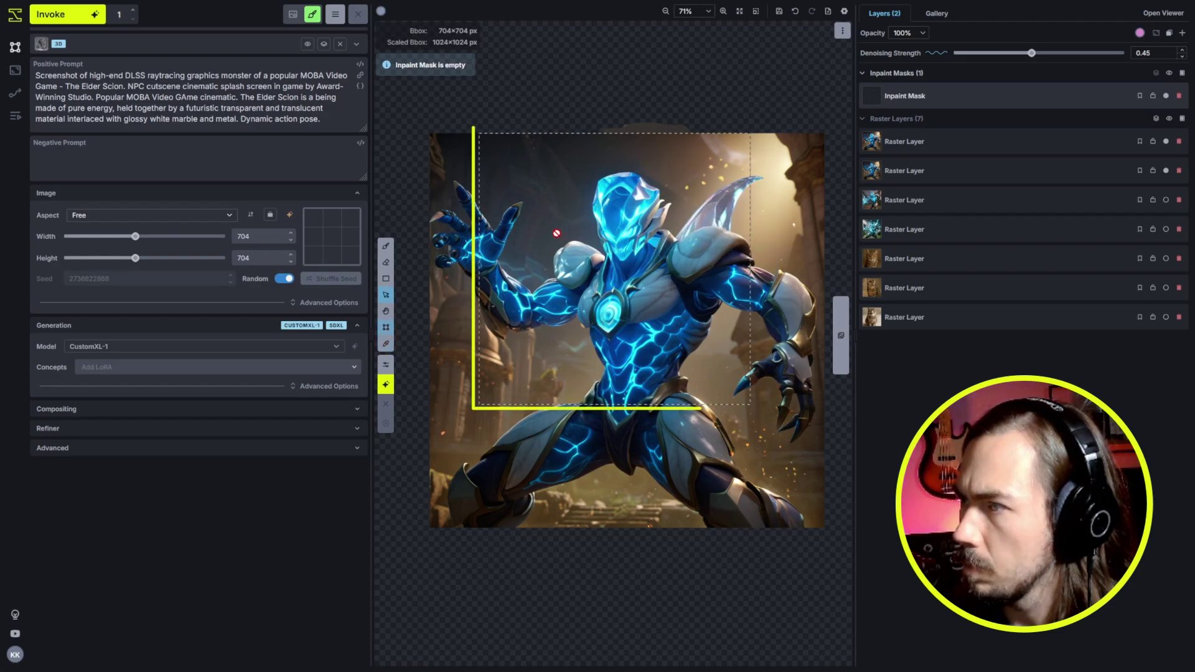
On the top raster layer, paint small strokes by the shoulder using a colour sampled from the wing
key("b")
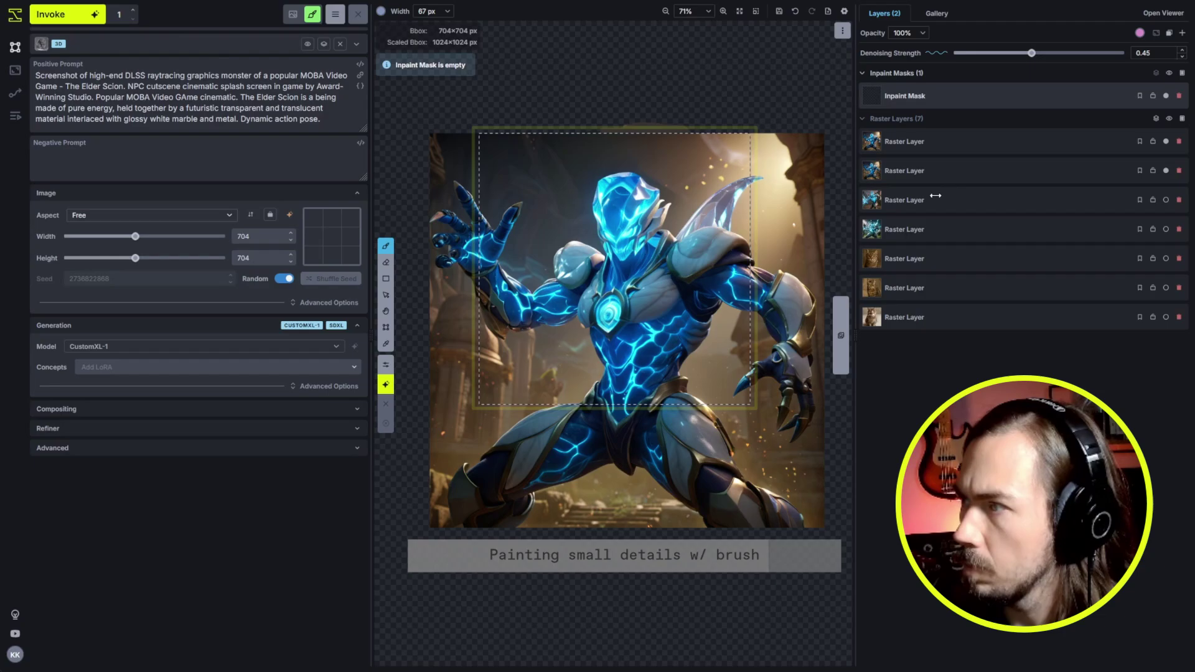
left_click(958, 141)
key("bracketleft")
key("bracketleft")
key("bracketleft")
key("bracketleft")
key("bracketleft")
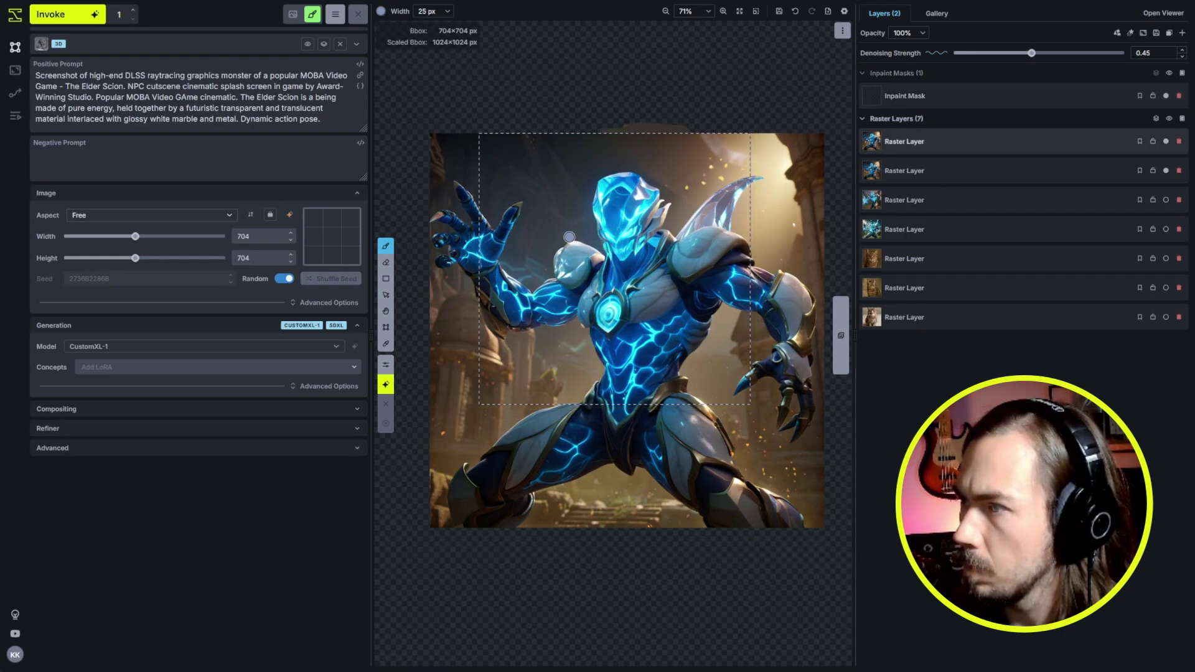
left_click_drag(574, 241, 578, 200)
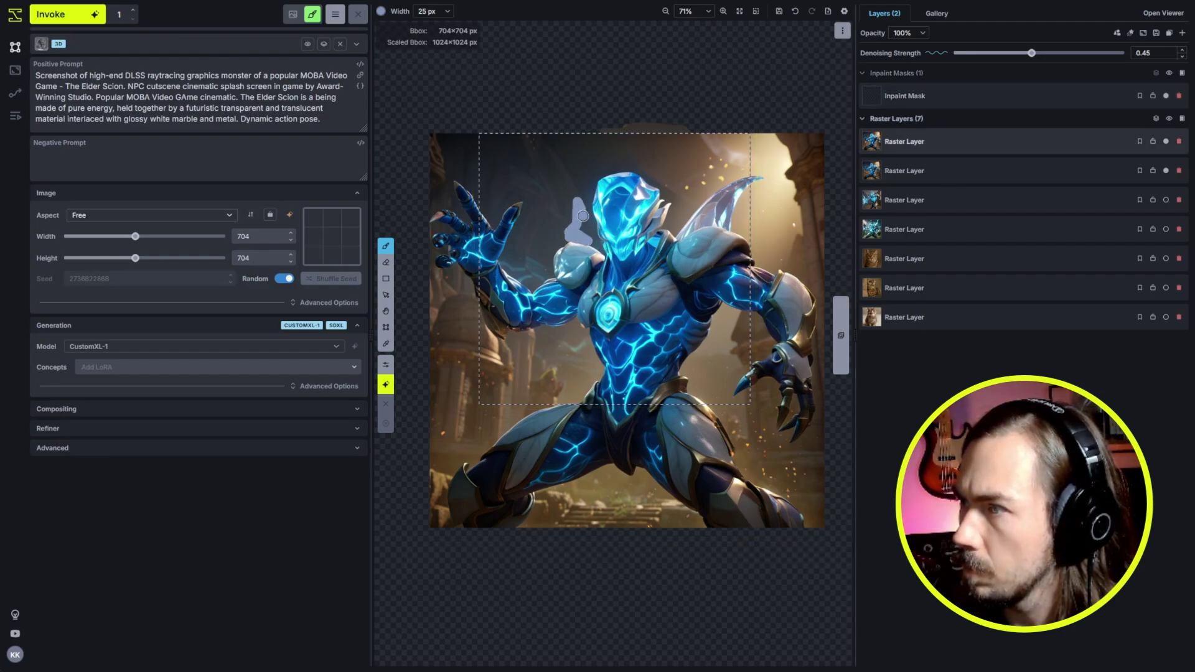
key("i")
left_click(716, 218)
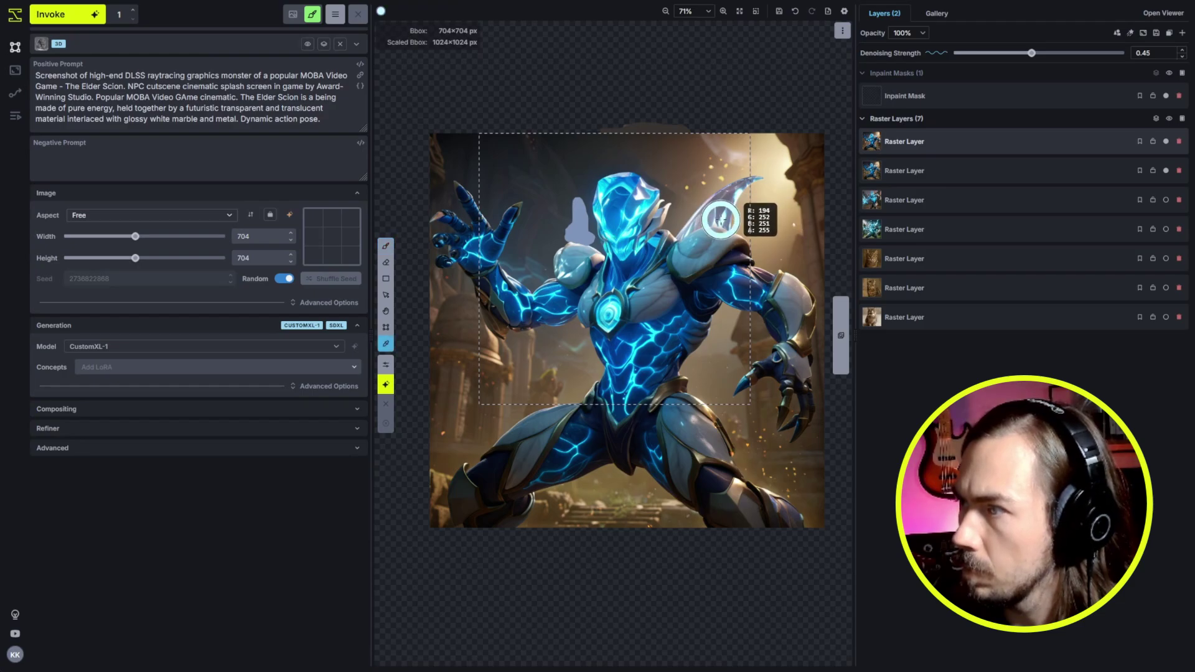
key("b")
key("bracketleft")
key("bracketleft")
key("bracketleft")
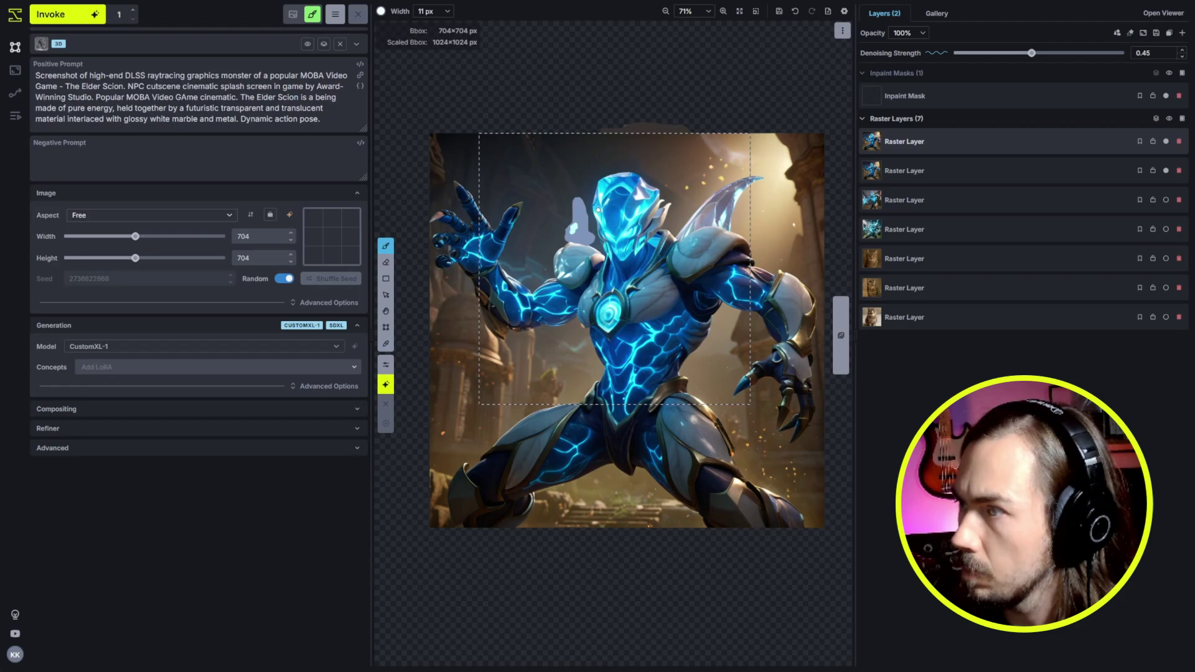
Mask the head and shoulder, generate at 0.65 denoising, then drag another version to the top
left_click(960, 99)
key("bracketright")
key("bracketright")
key("bracketright")
key("bracketright")
key("bracketright")
key("bracketright")
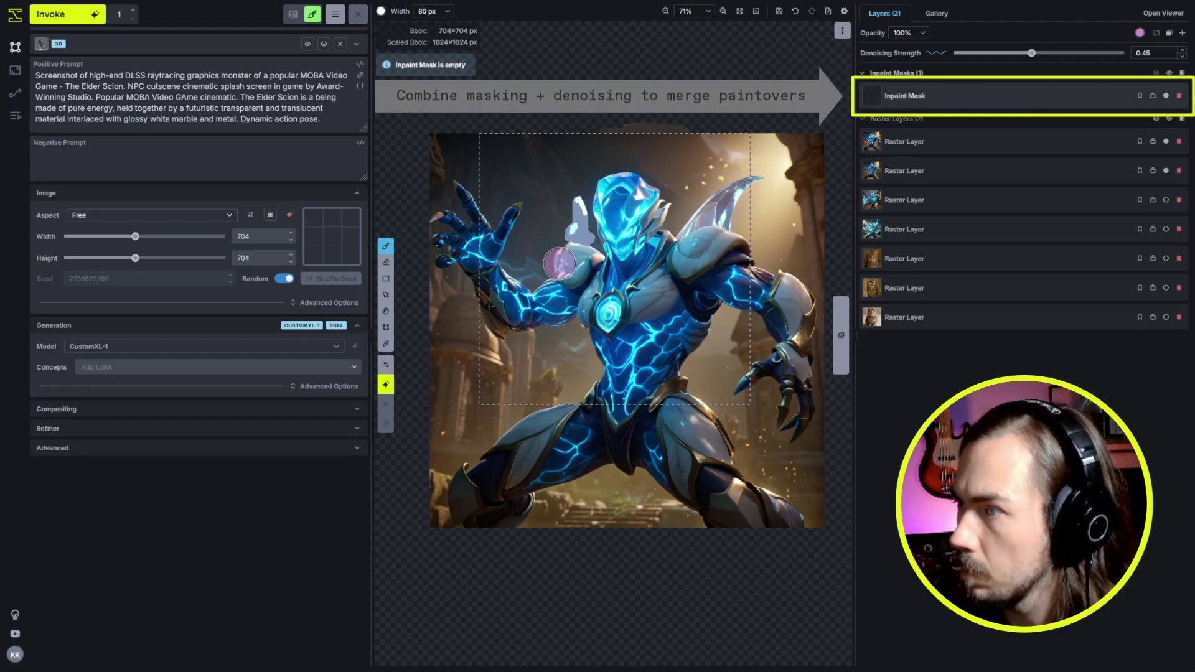
mouse_move(559, 253)
left_mouse_down()
mouse_move(573, 274)
mouse_move(563, 224)
mouse_move(582, 230)
mouse_move(588, 265)
mouse_move(554, 277)
mouse_move(560, 200)
left_mouse_up()
left_click(1065, 52)
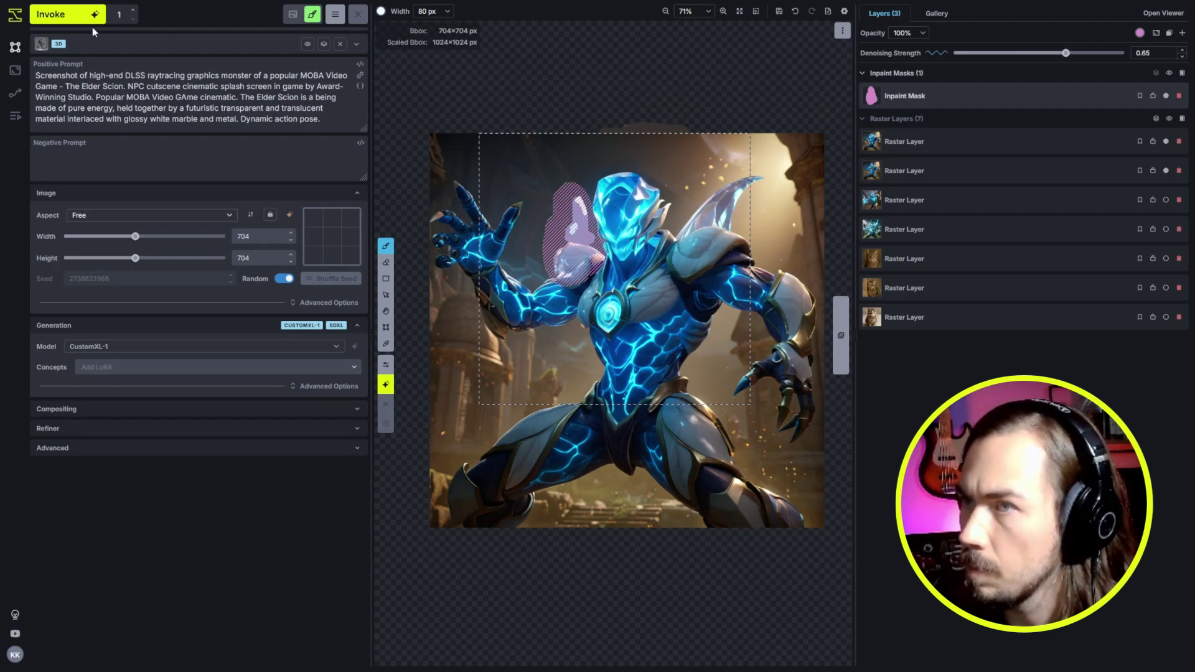
left_click(76, 16)
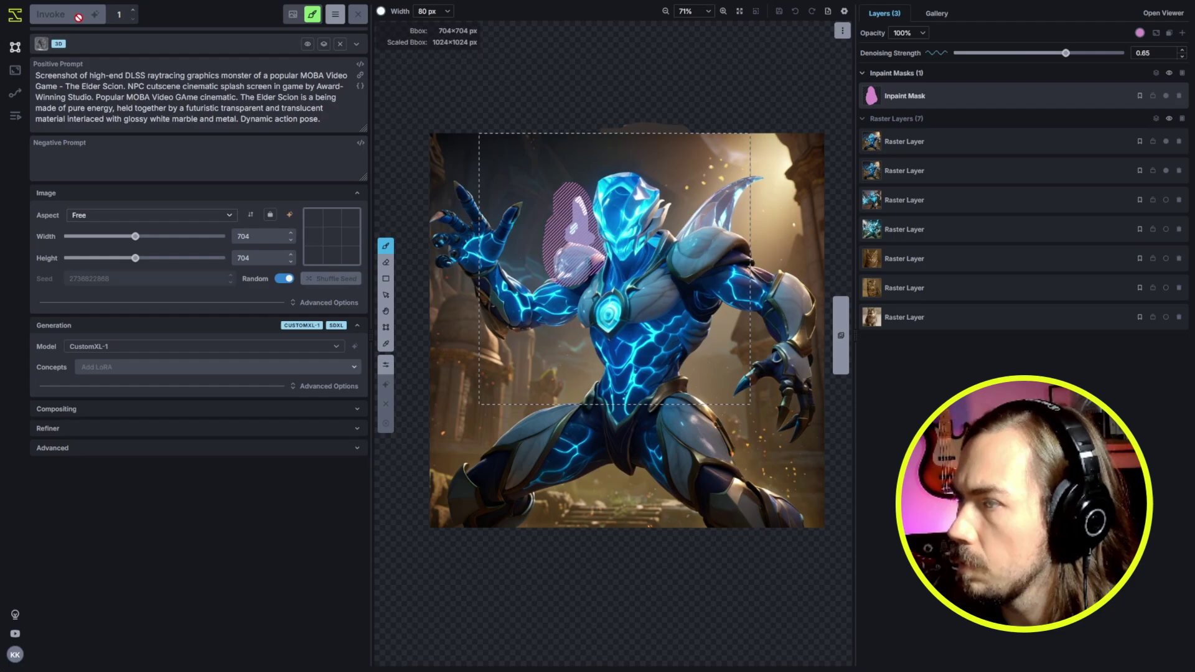
mouse_move(110, 14)
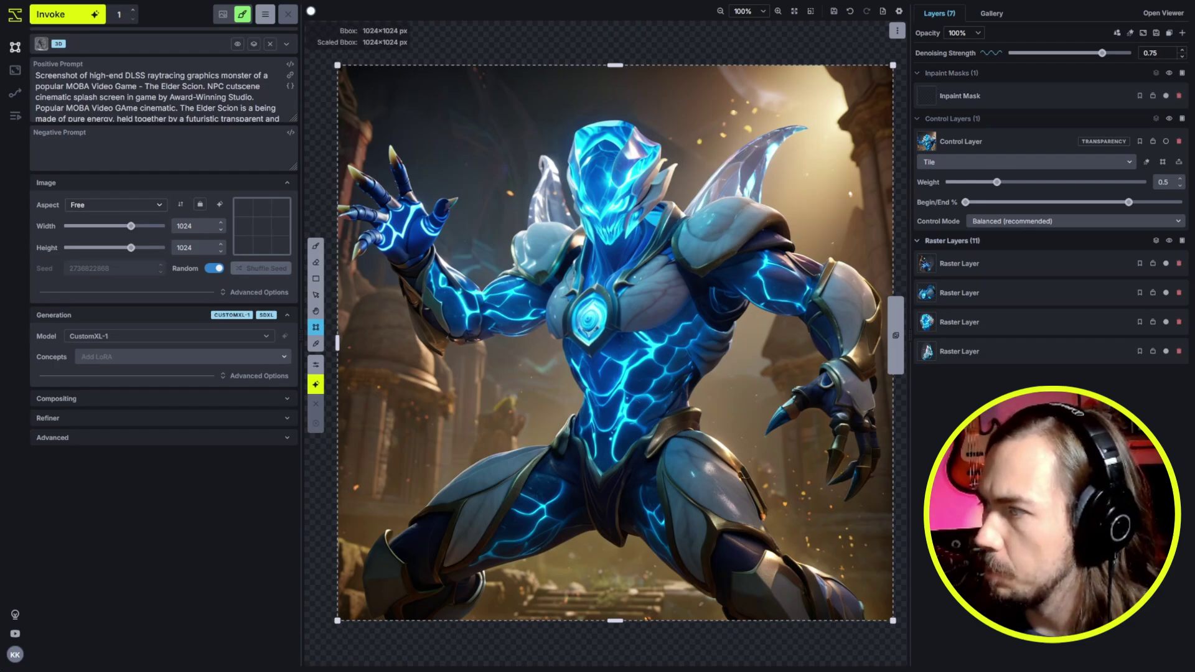
left_click_drag(1037, 252, 1037, 251)
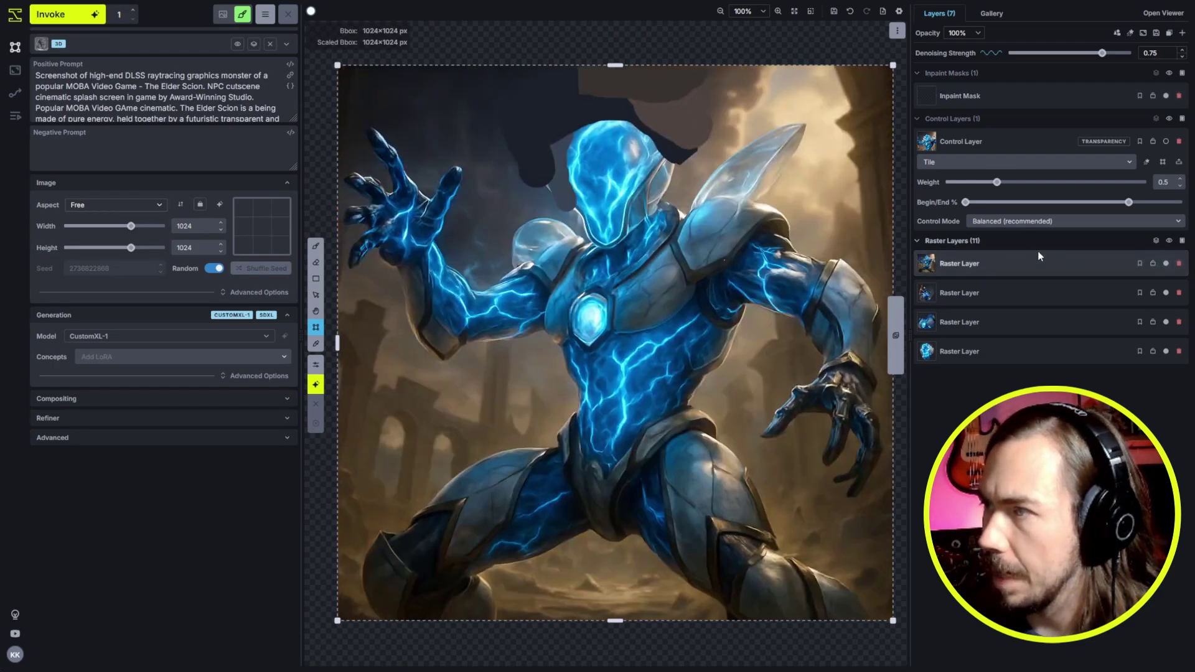
Toggle the painterly top layer on and off repeatedly to compare it with the polished render
left_click(1168, 264)
left_click(1169, 265)
left_click(1169, 265)
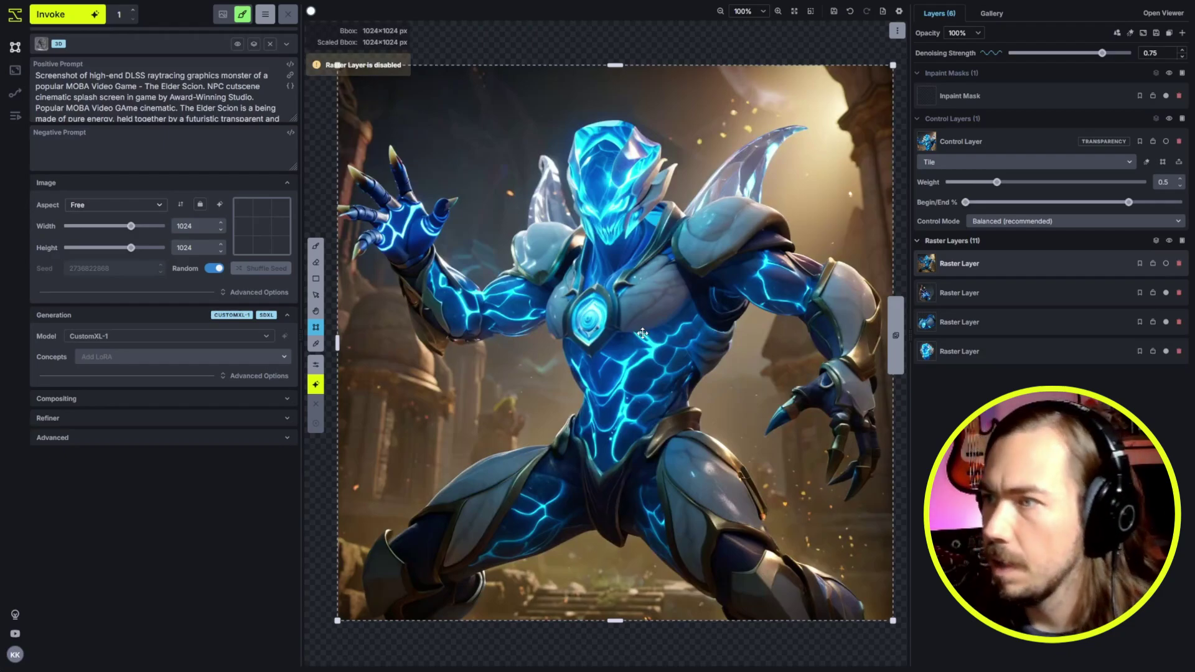
left_click(1167, 264)
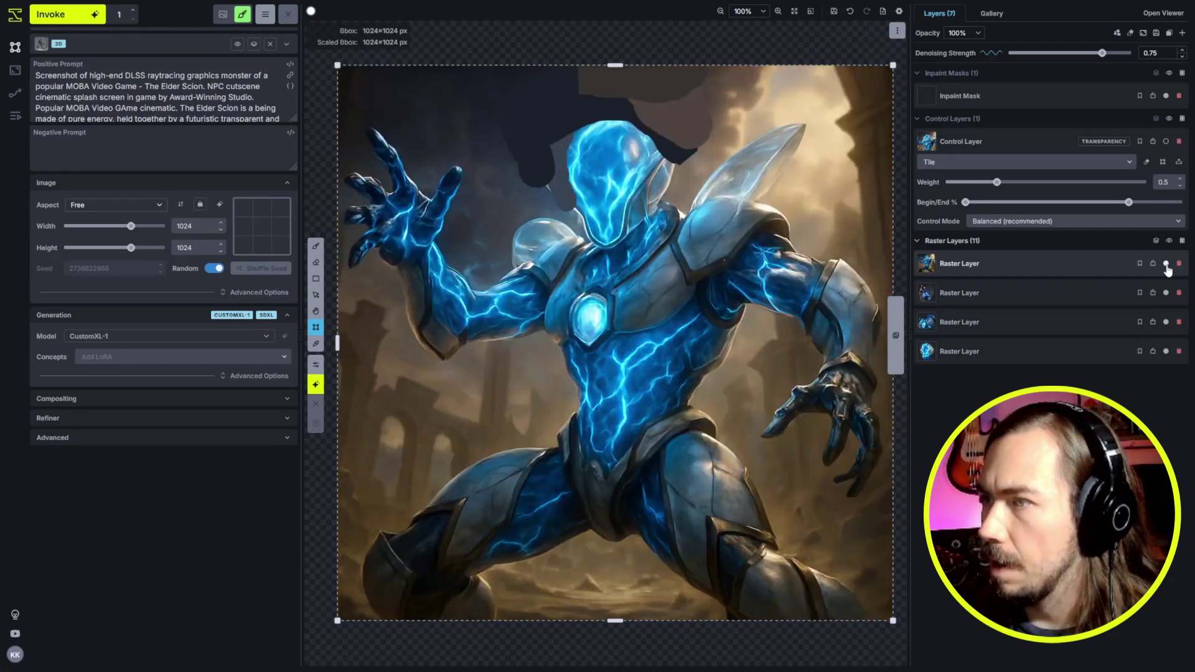
left_click(1167, 264)
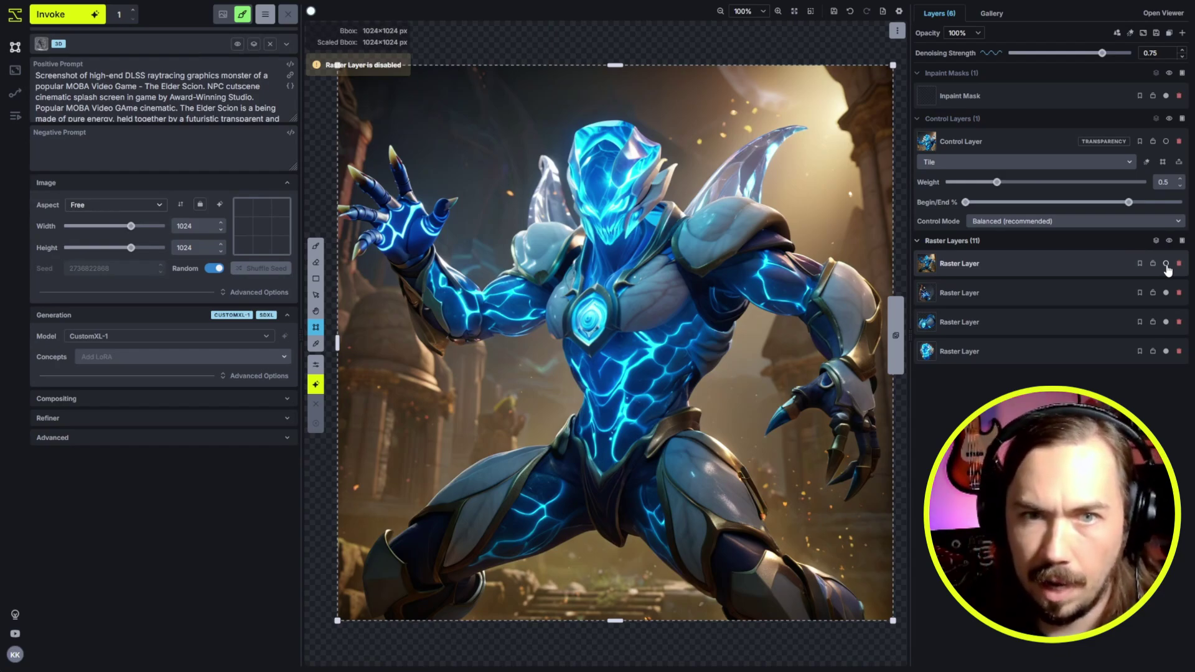
left_click(1167, 265)
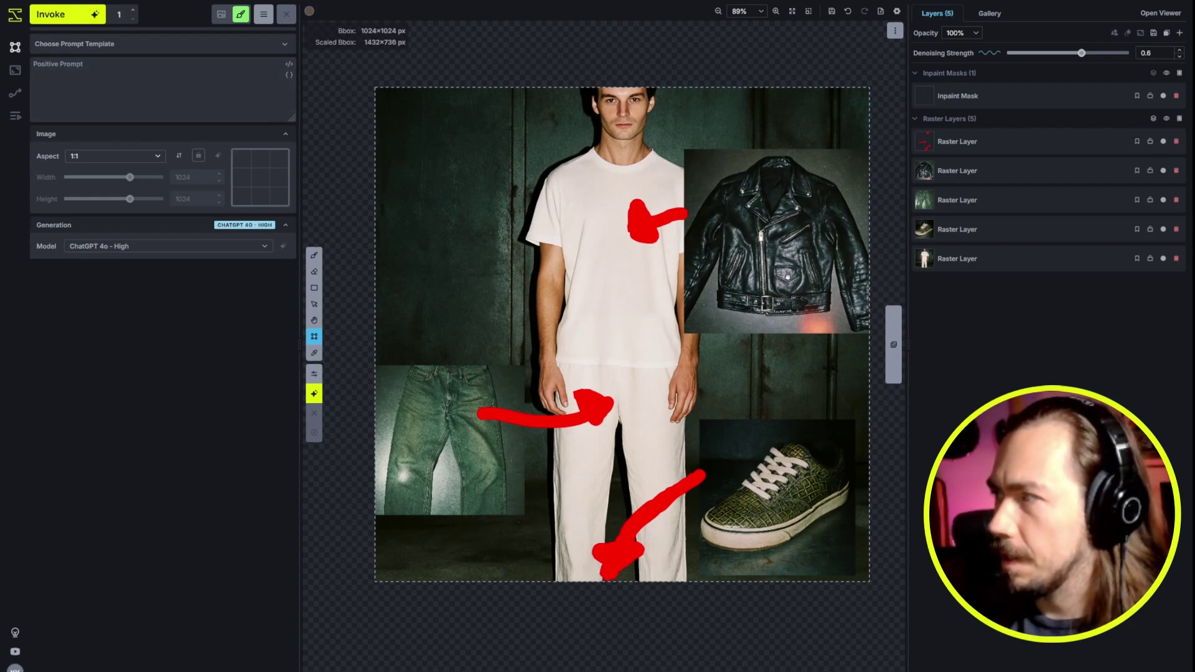
left_click(1163, 141)
left_click(1163, 171)
left_click(1164, 200)
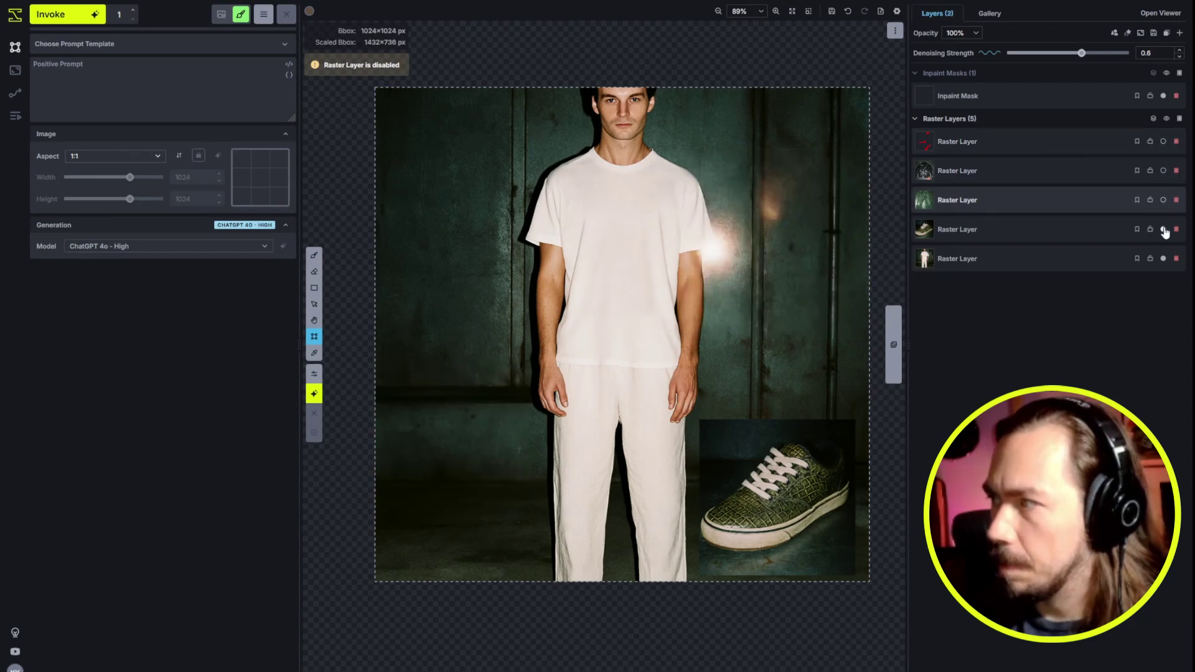
left_click(1164, 229)
left_click(1163, 229)
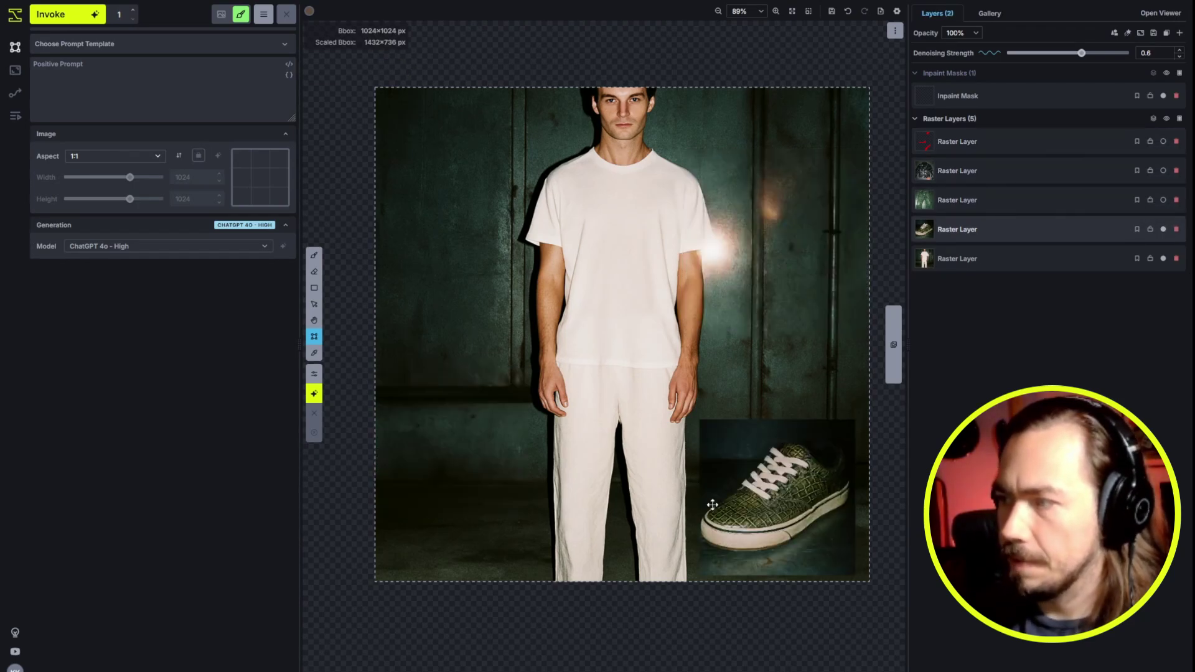
left_click(1163, 200)
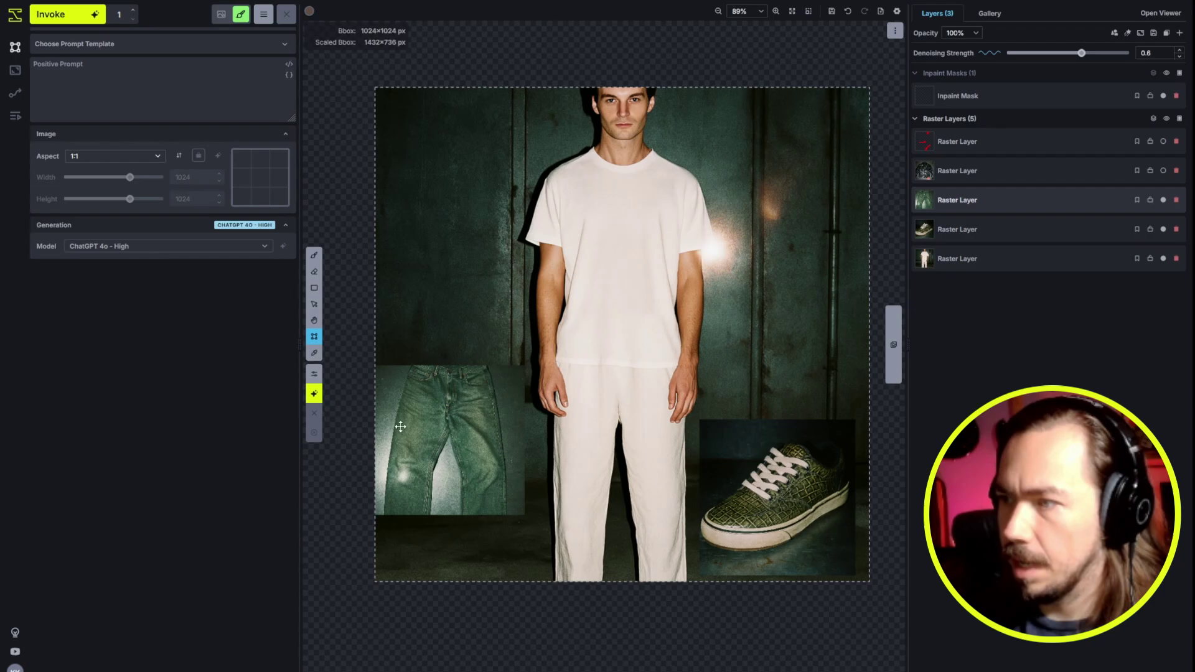
left_click(1163, 171)
left_click(1163, 141)
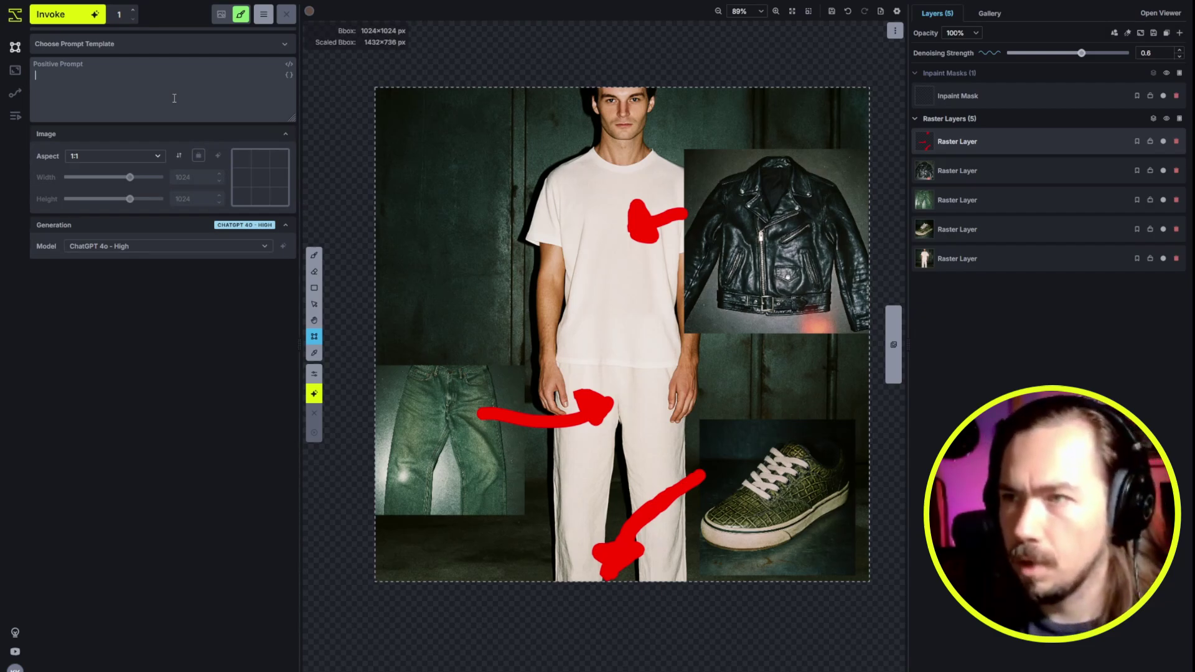
Type 'show this man with the jacket and jeans', zoomed out to include the shoes, as the prompt
type("show this man with the jacket and")
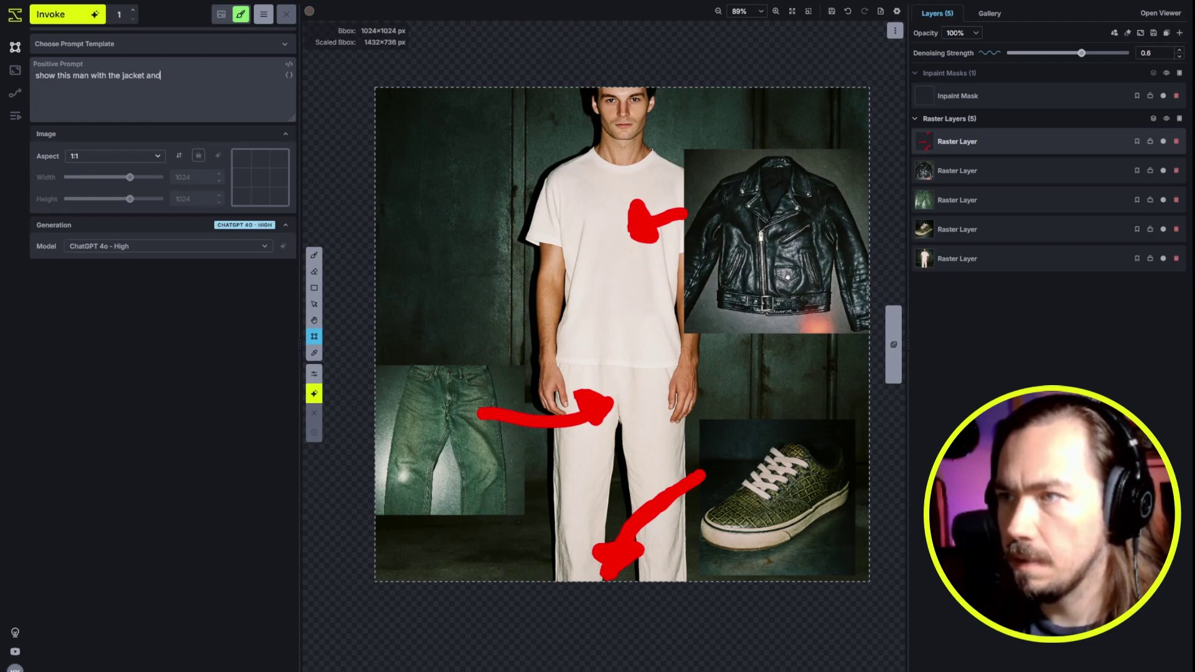
type(" jeans. zoome out so we can see")
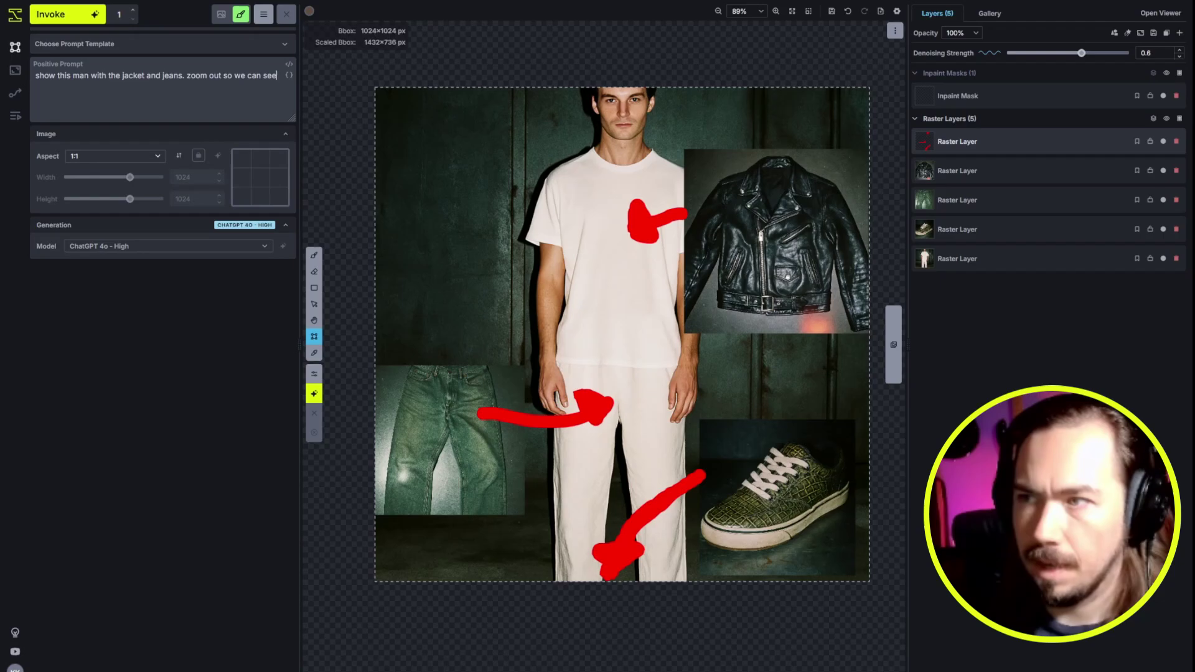
type(" the shoes.")
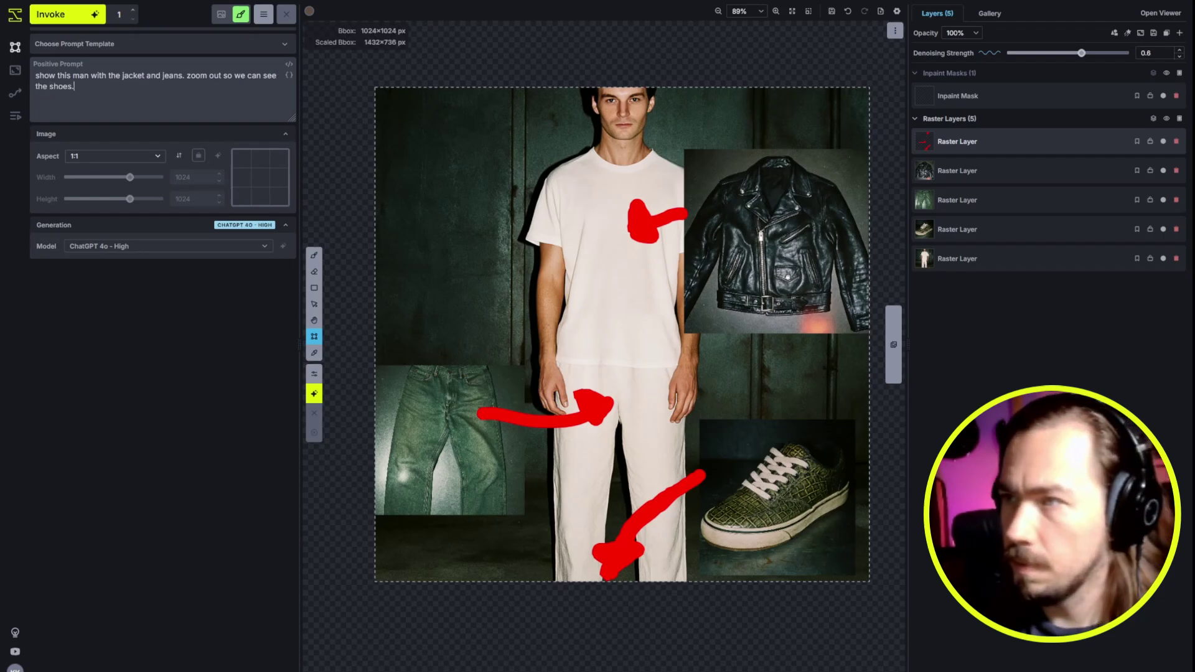
type(" the man")
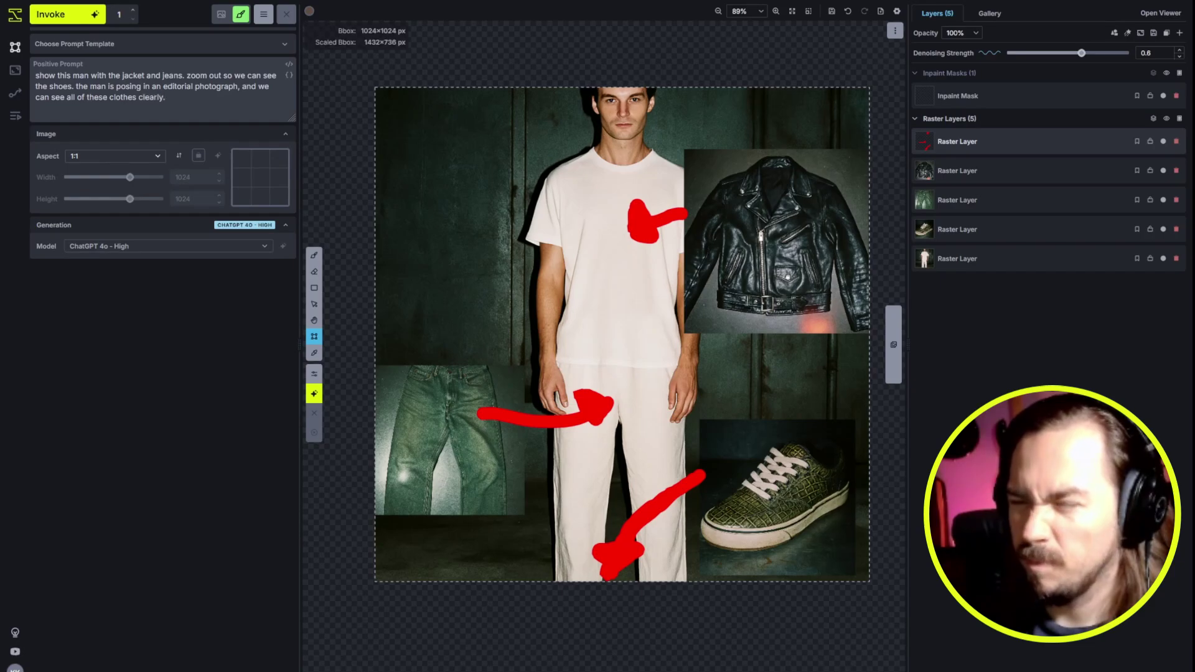
Generate the dressed-man image and repeatedly toggle the staging eye button to compare it with the collage
left_click(80, 14)
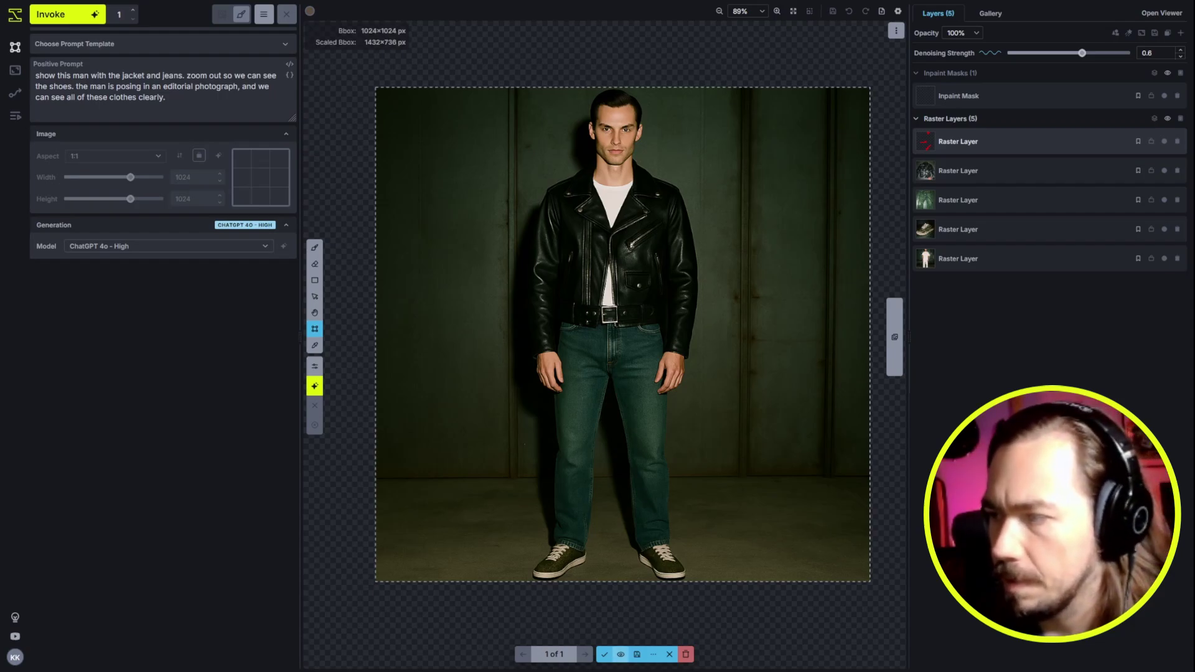
left_click(621, 654)
left_click(621, 655)
left_click(621, 655)
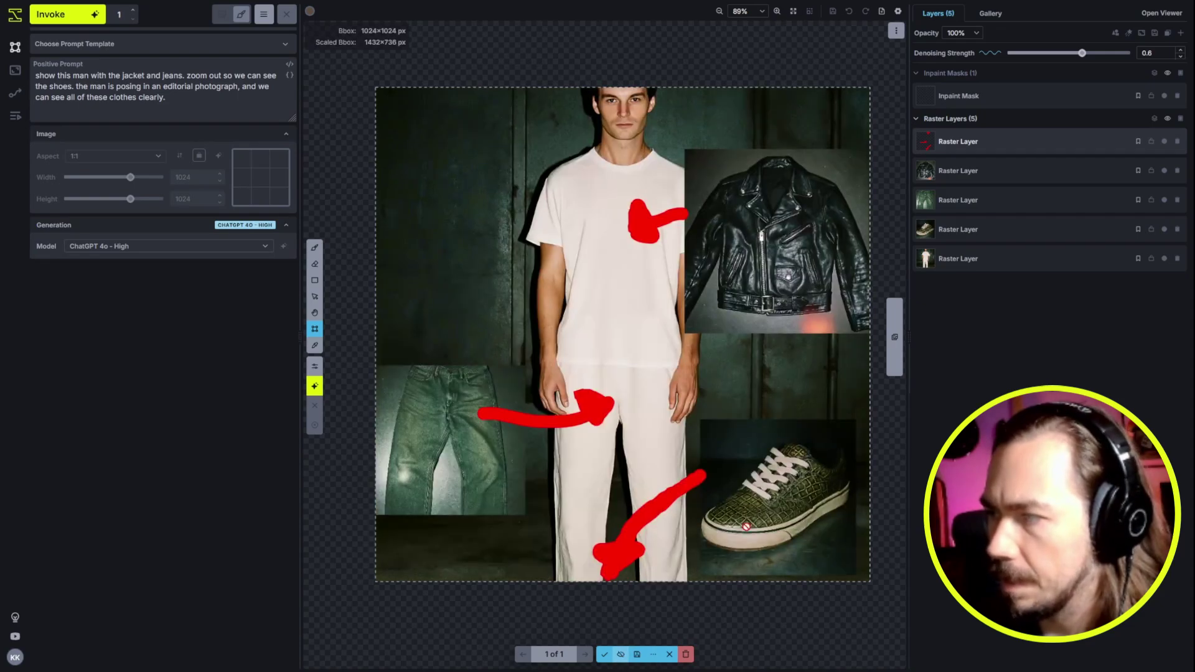
left_click(623, 655)
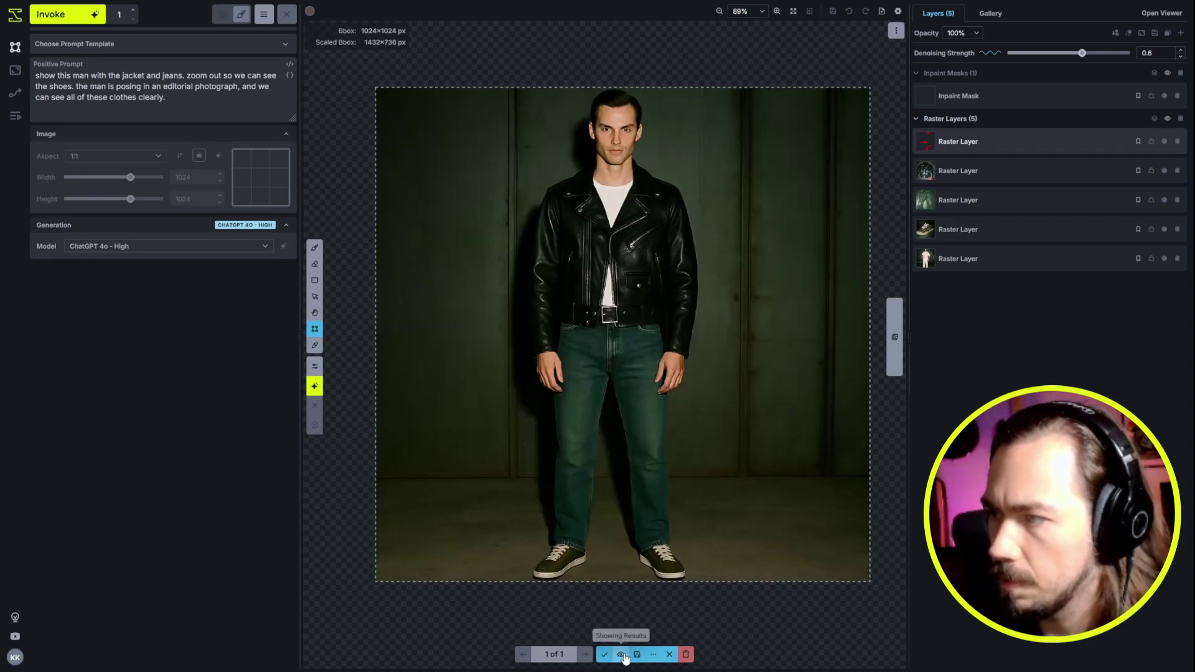
left_click(623, 655)
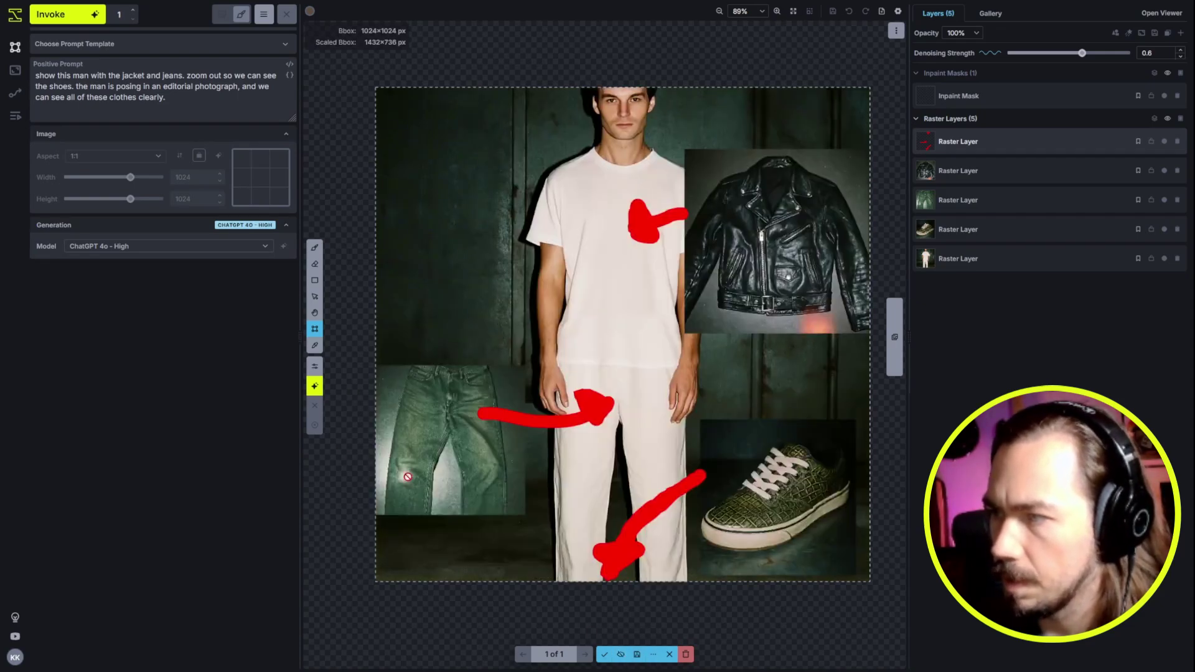
left_click(621, 654)
left_click(621, 654)
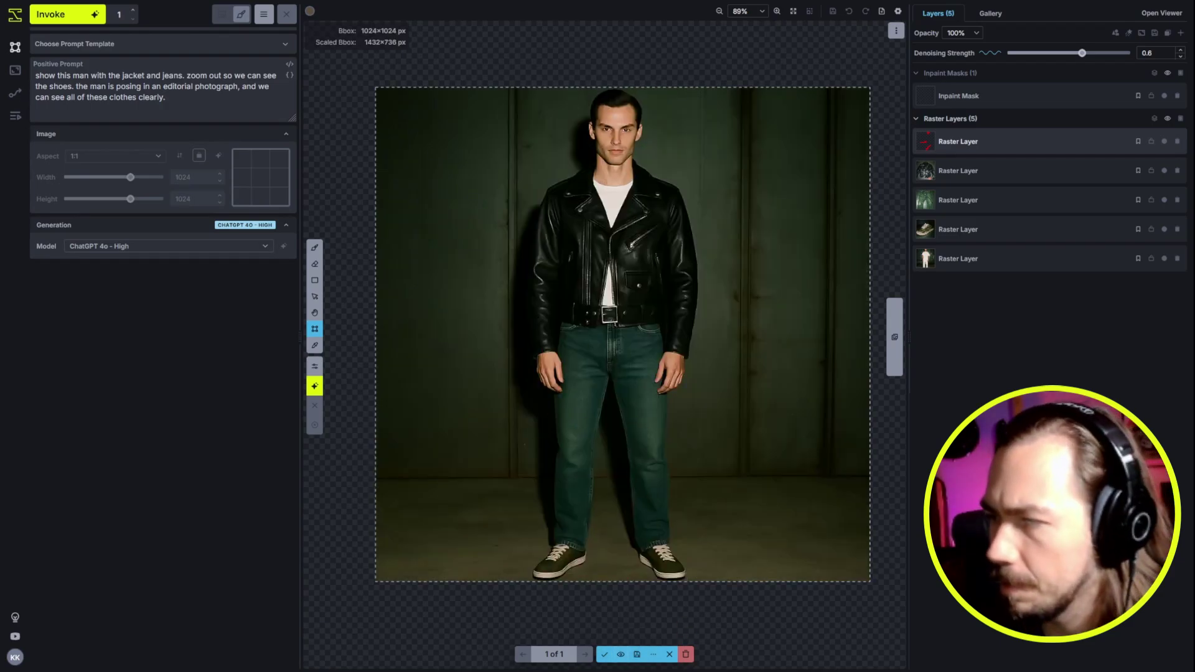
left_click(622, 655)
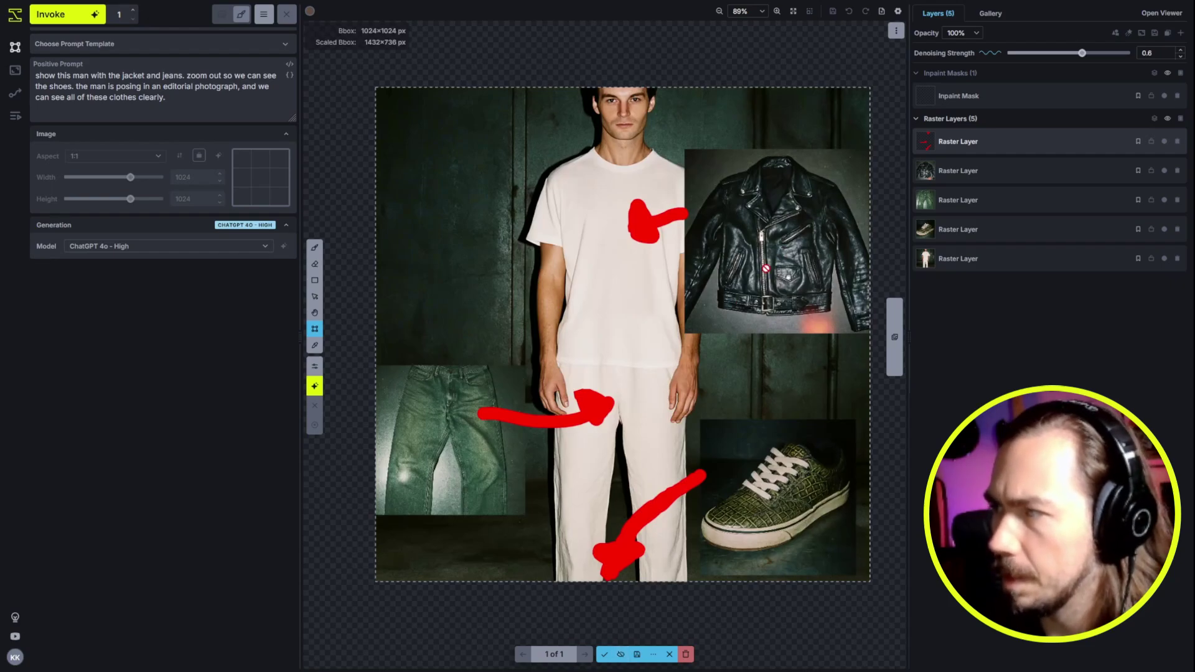
left_click(621, 654)
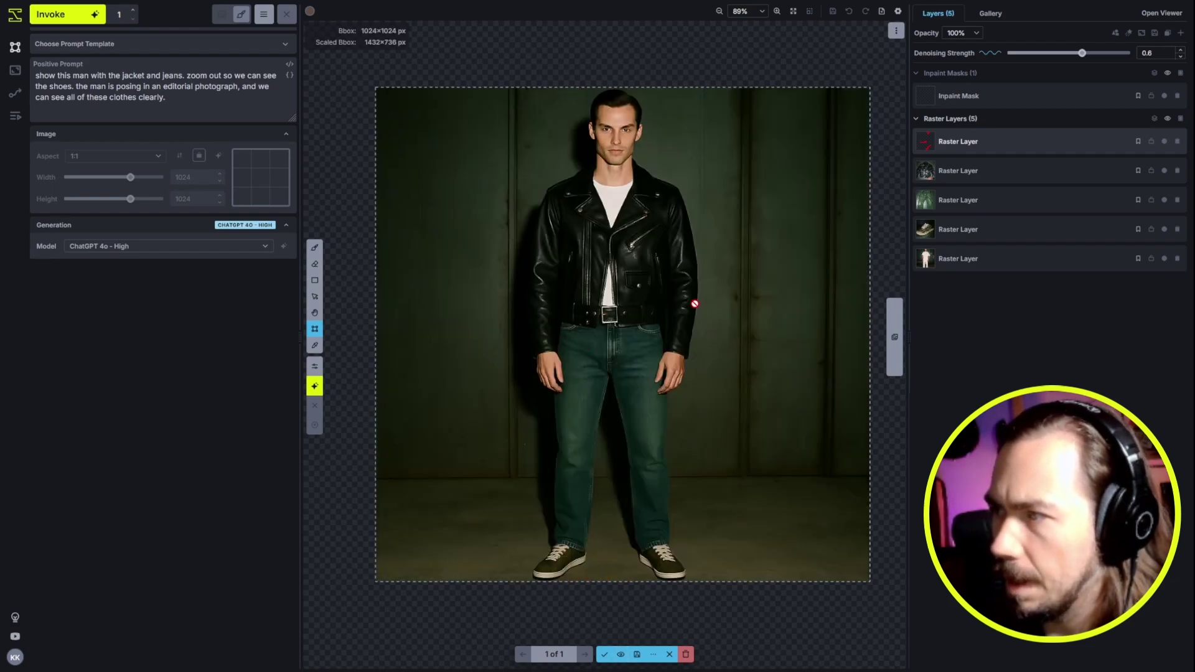
left_click(621, 654)
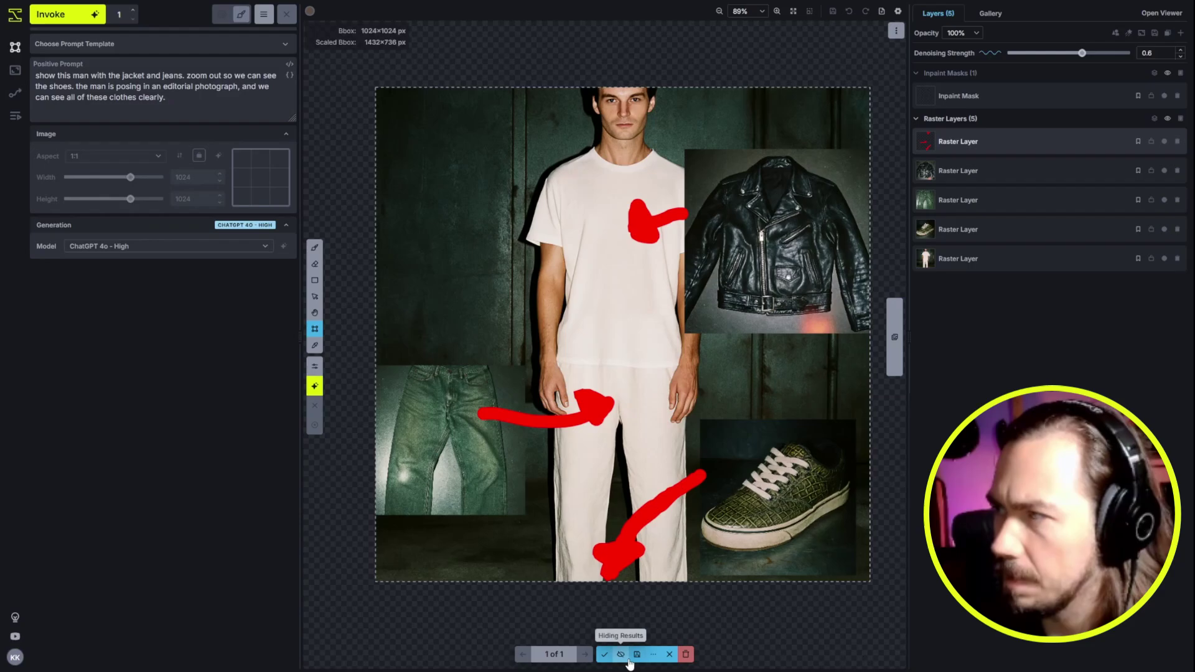
left_click(621, 654)
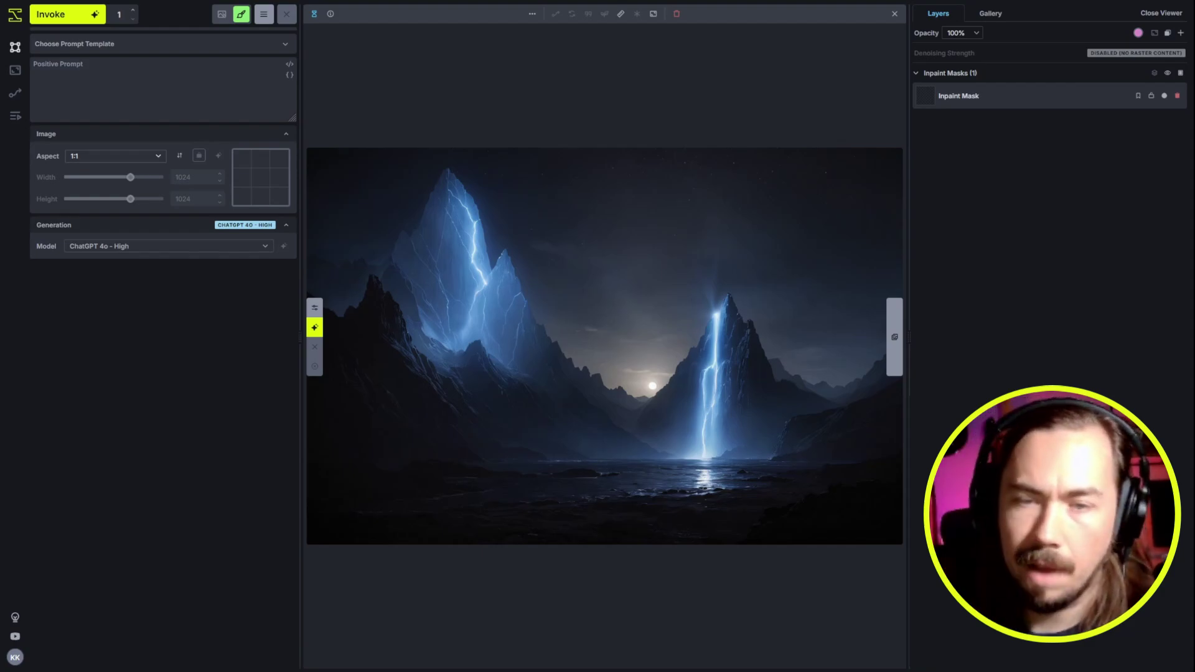
Add the glowing blue lightning-mountain image as a new global reference image layer
right_click(496, 293)
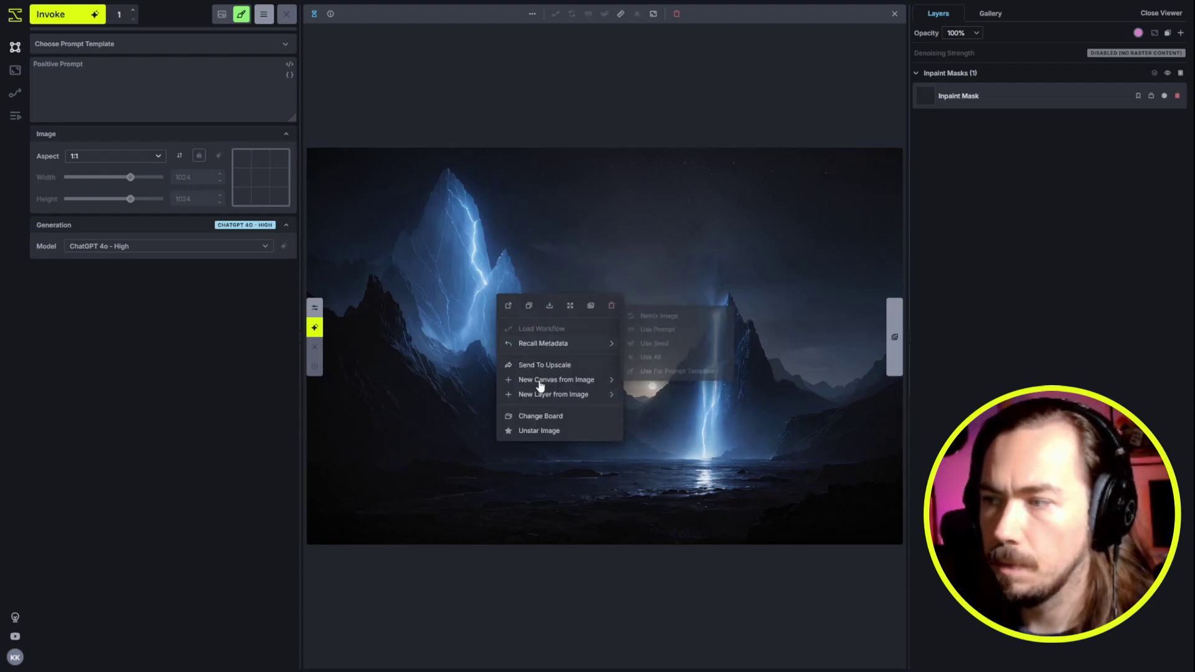
mouse_move(552, 394)
left_click(694, 432)
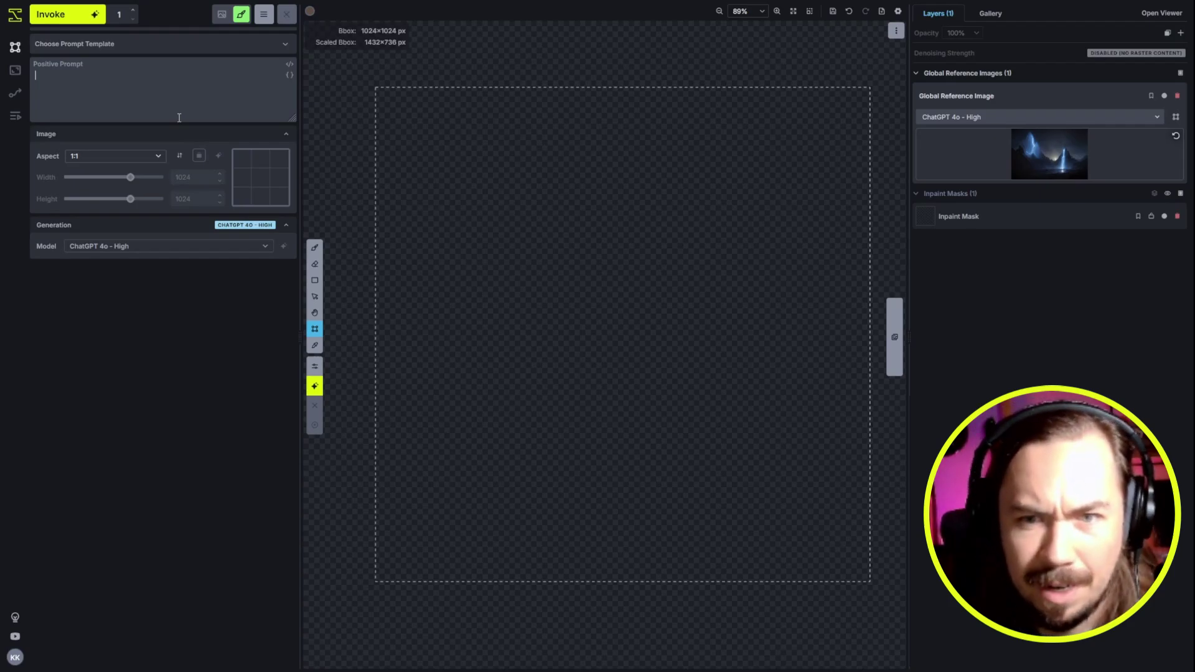
Write a positive prompt asking for a deep impasto, painterly version of the referenced image with bird-like creatures
type("Creat")
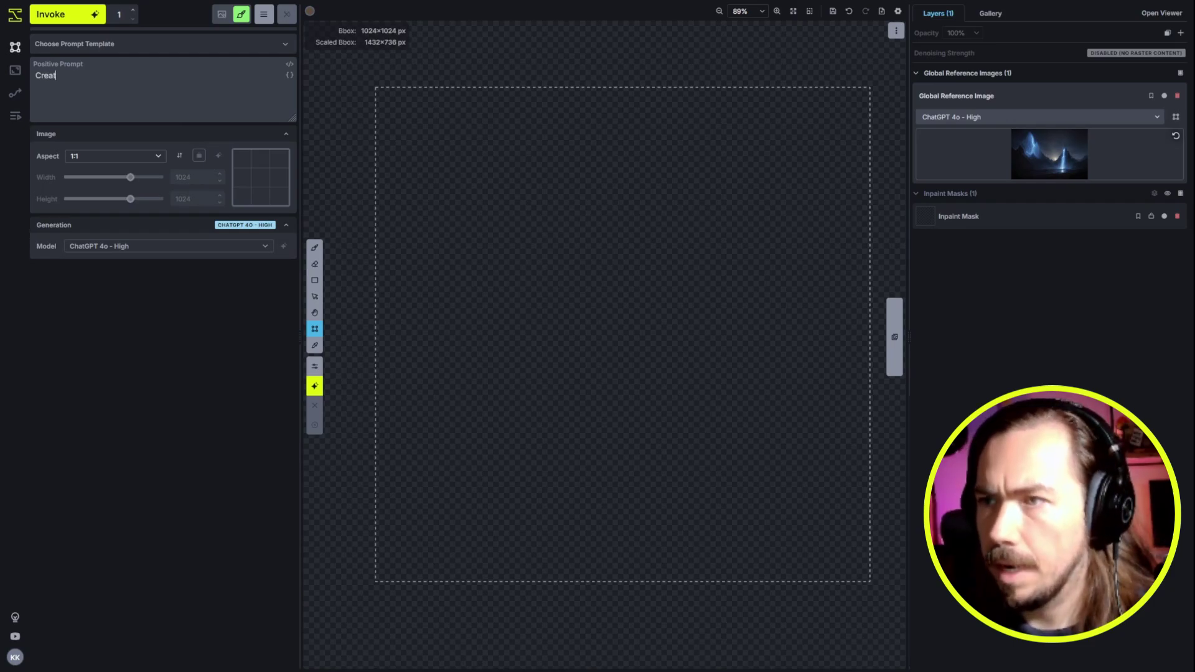
type("e an image inspired by th")
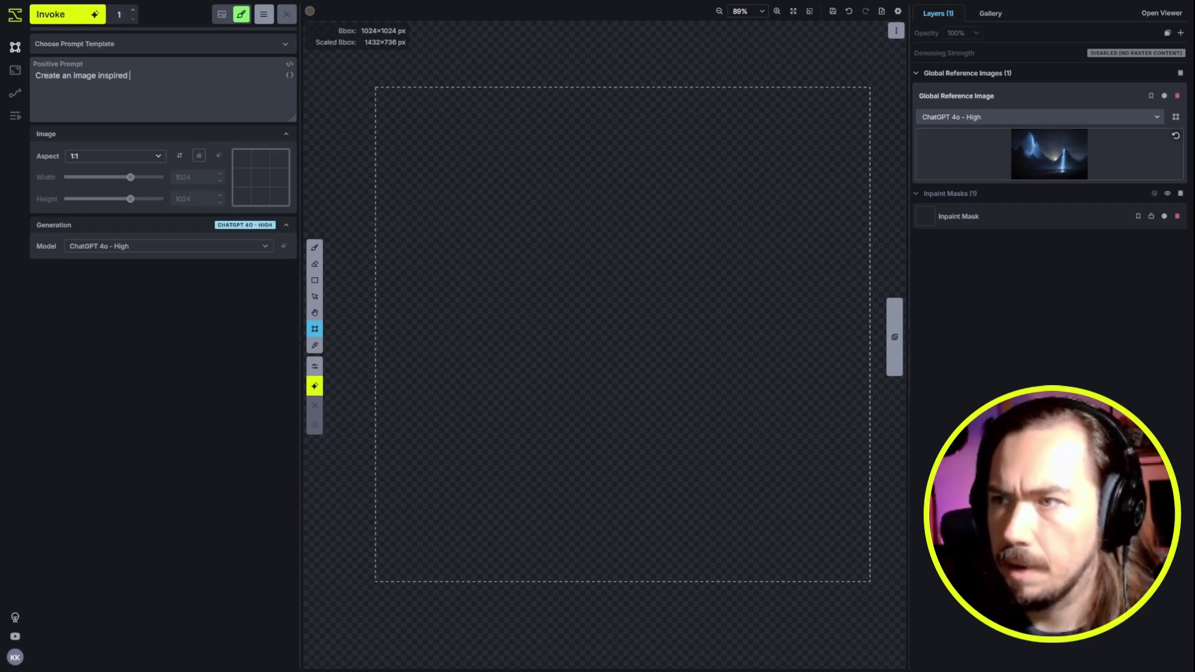
key("BackSpace")
type("he referenced image.  ")
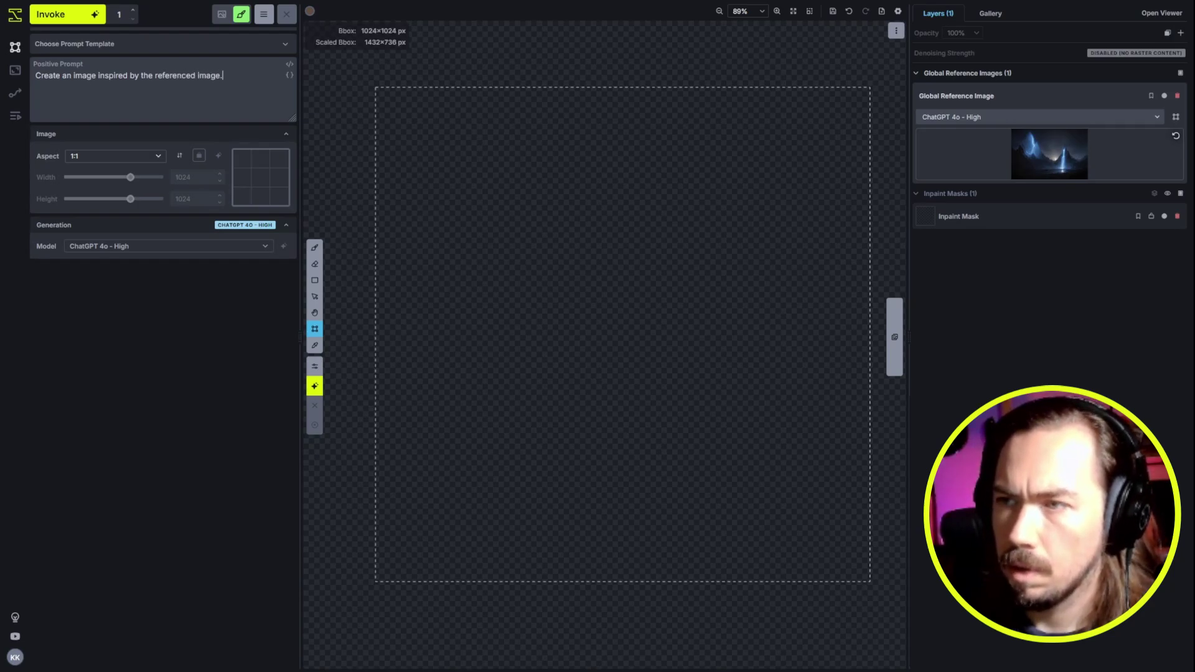
type("The style of the ")
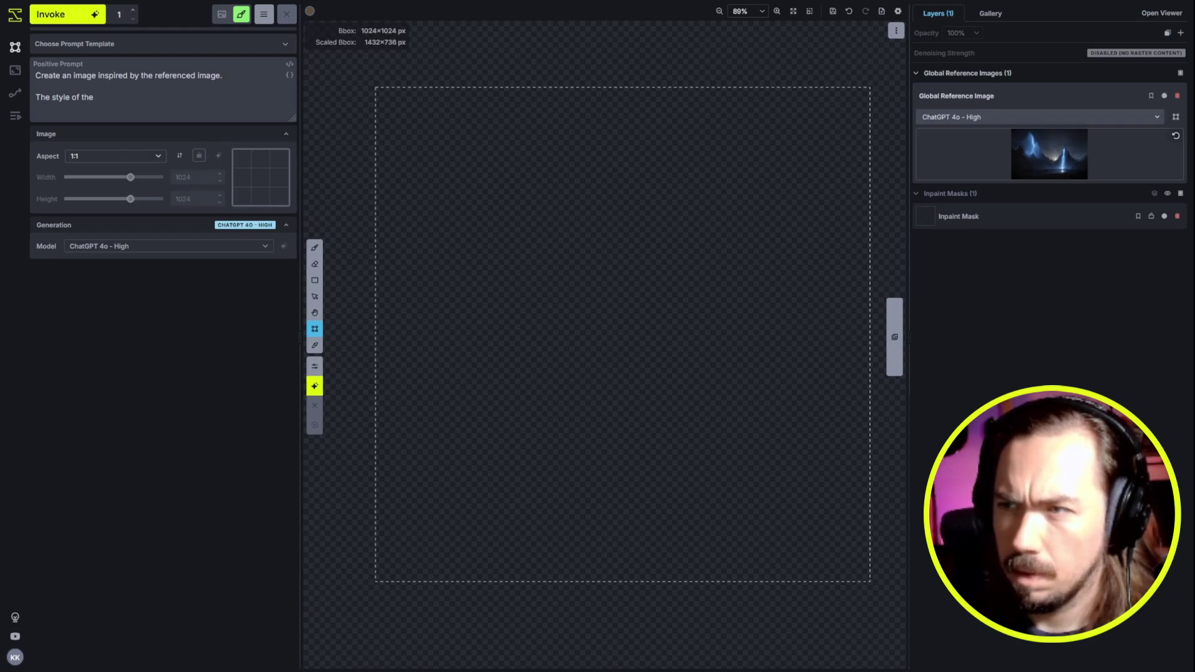
type("generated imag")
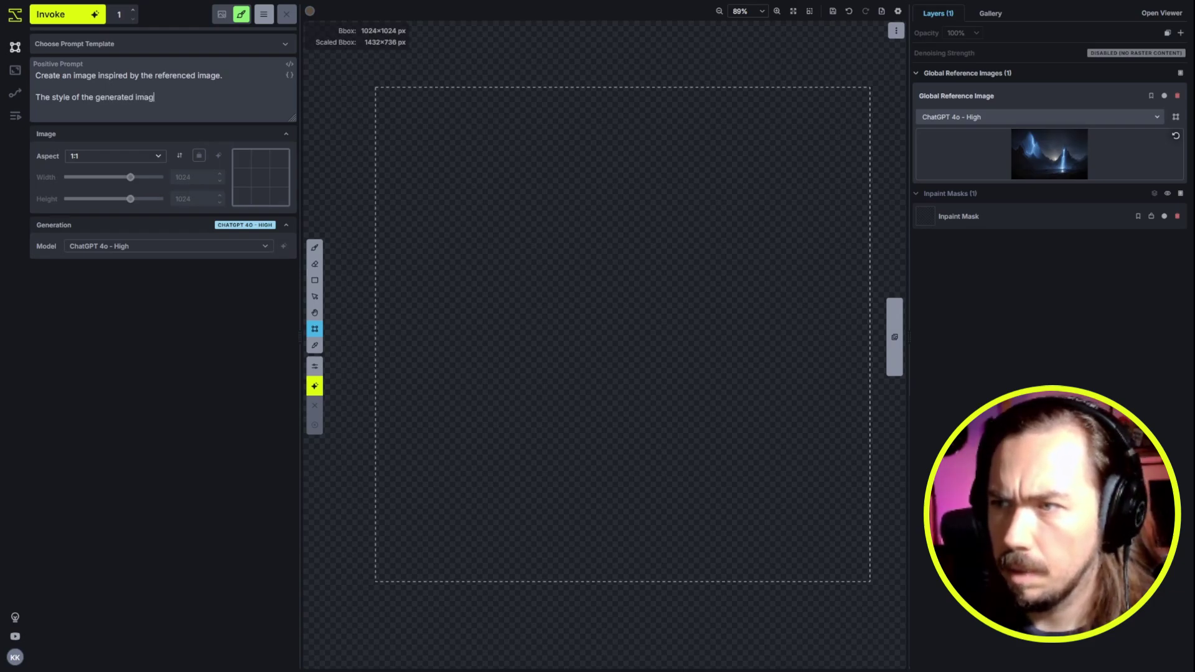
type("e should be in")
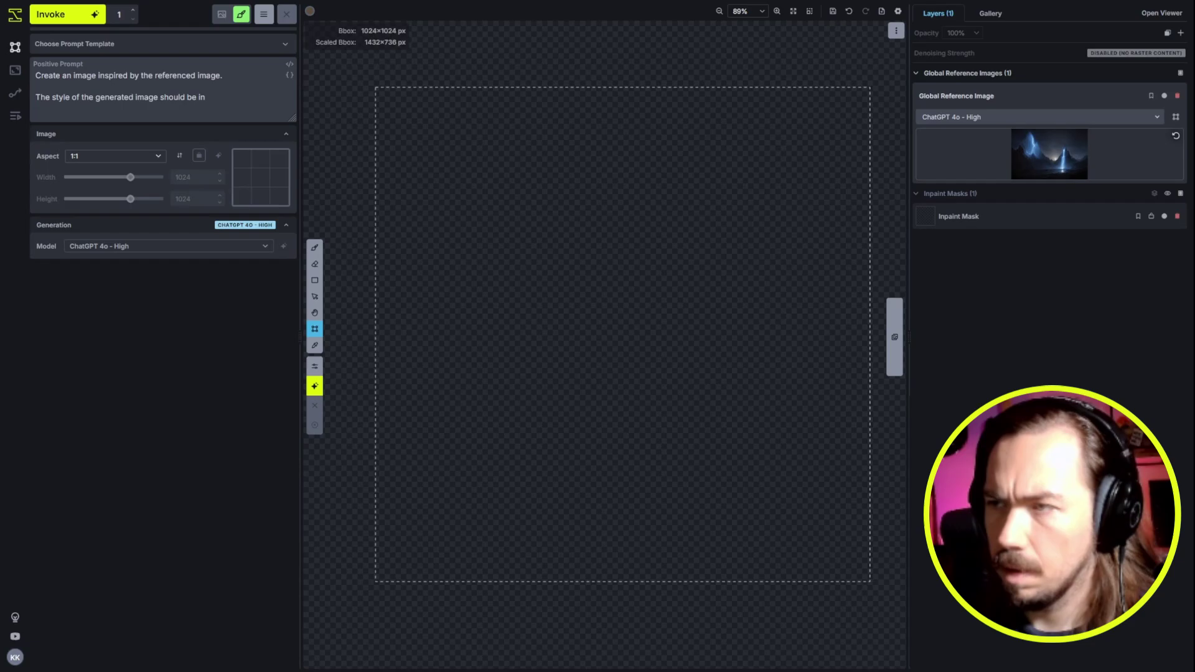
type(" a de")
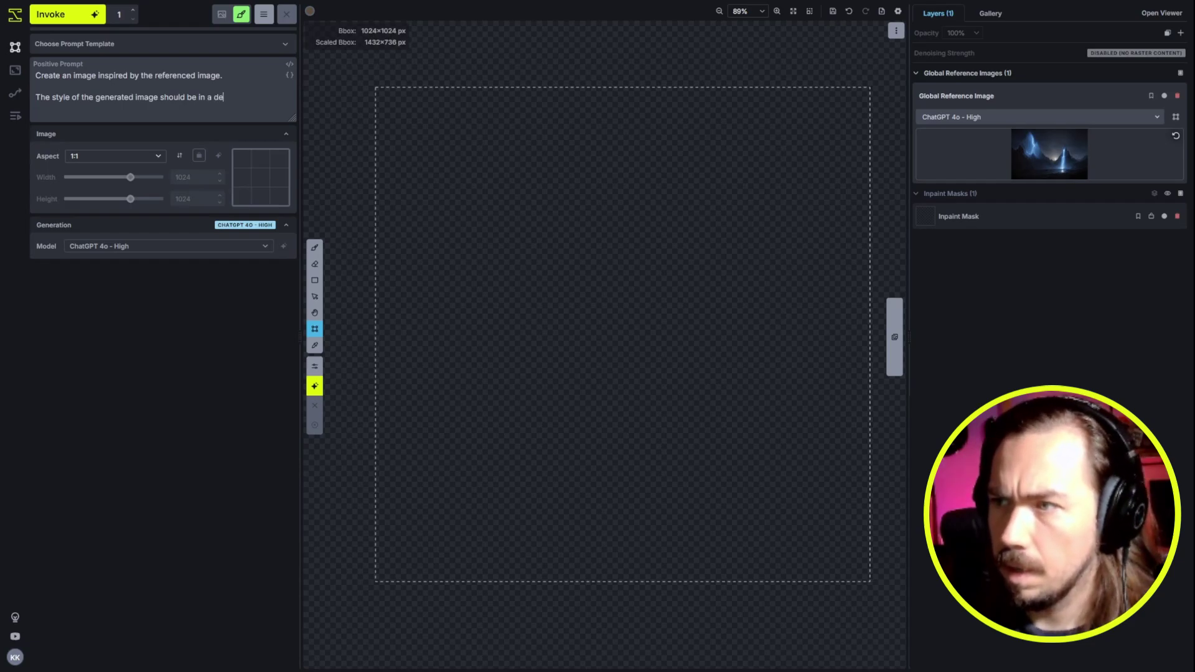
type("ep impasto, ")
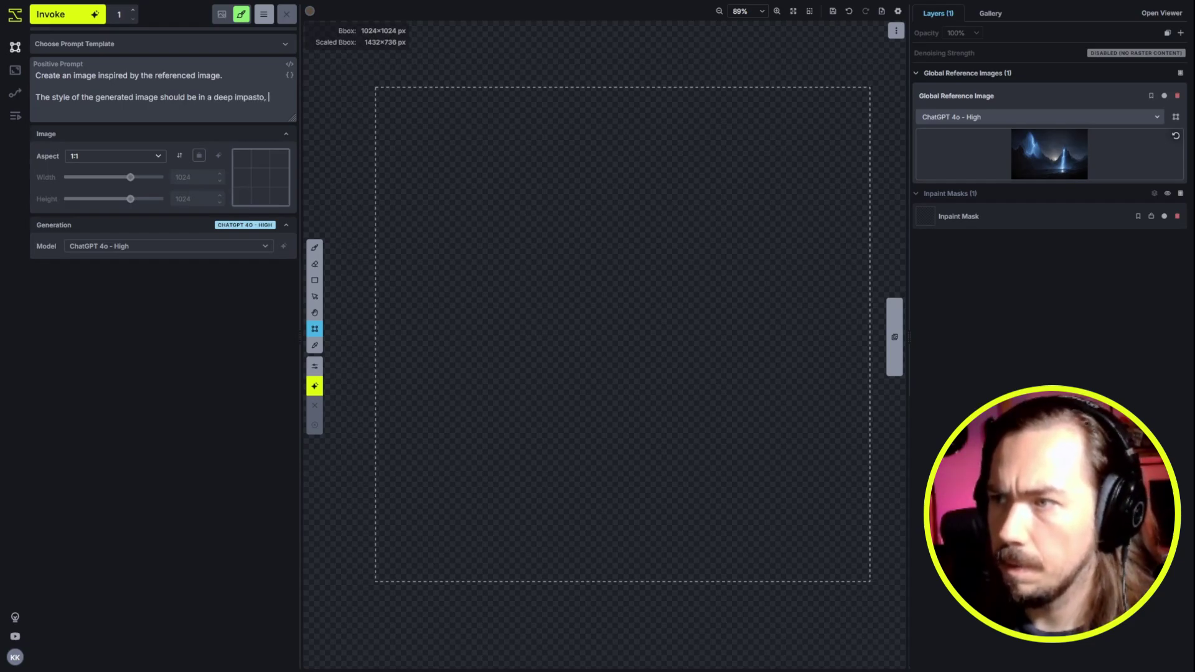
type("painterly style.")
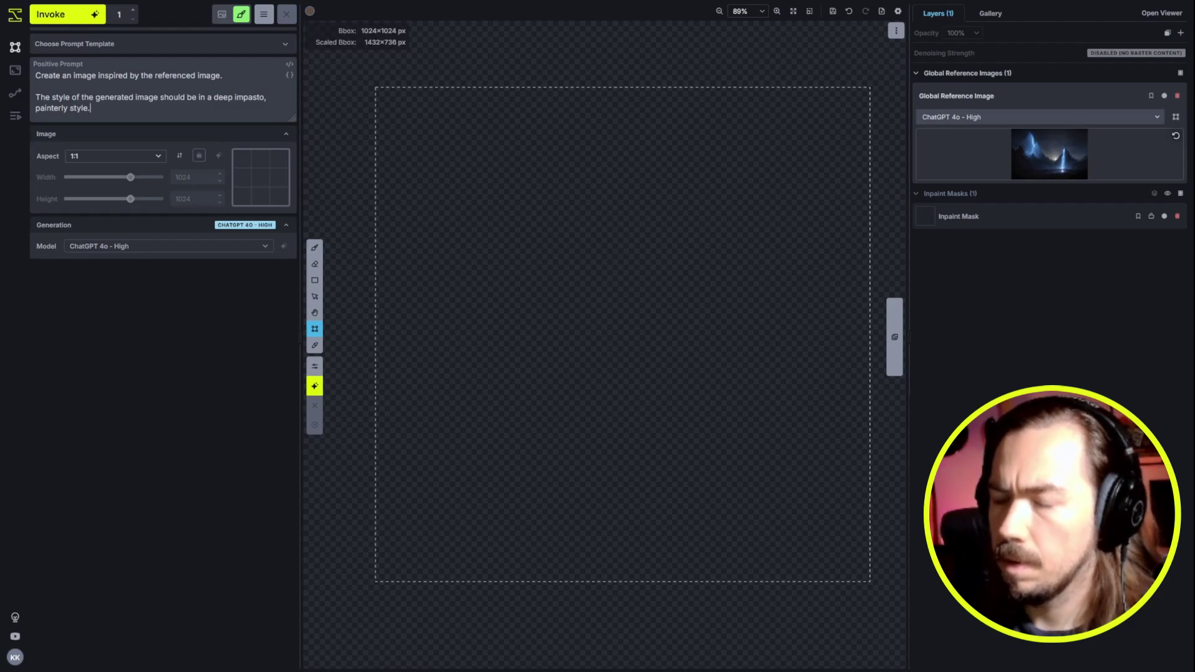
type(" Add some")
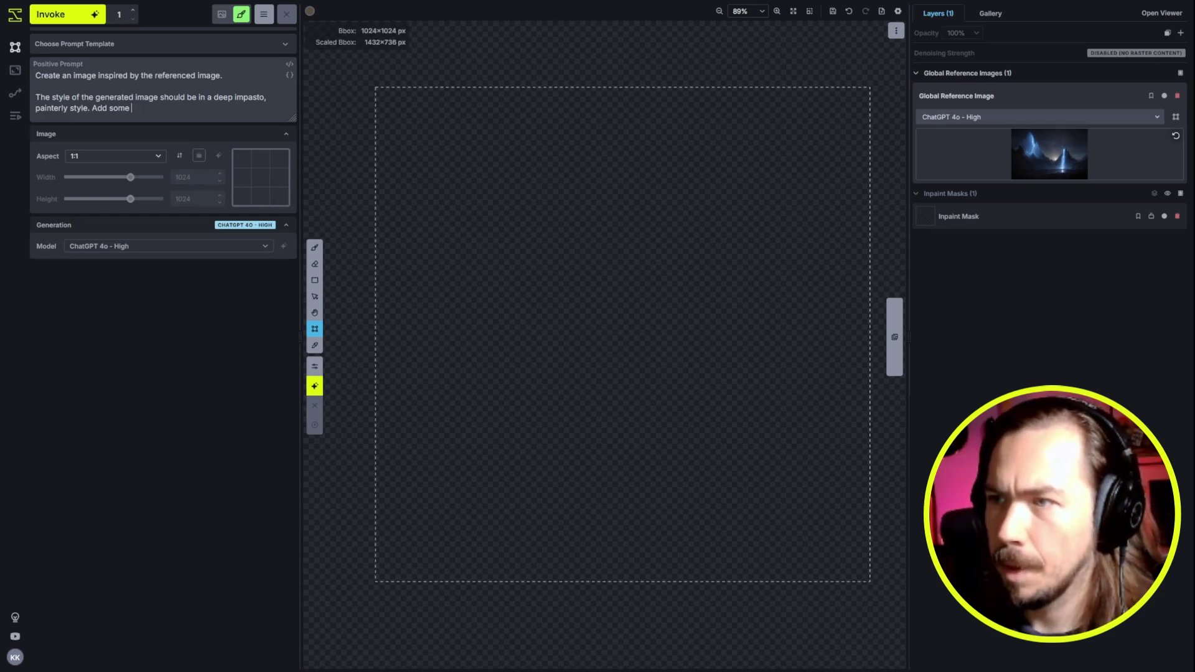
type(" bird-like creatures to the s")
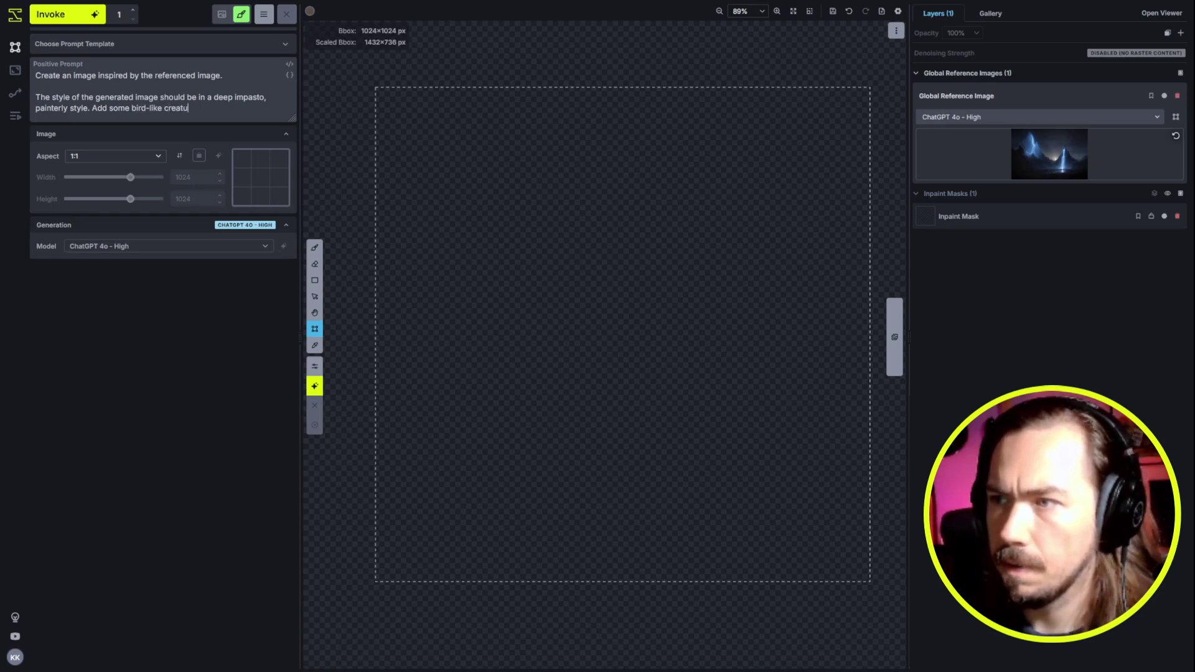
type("cene.")
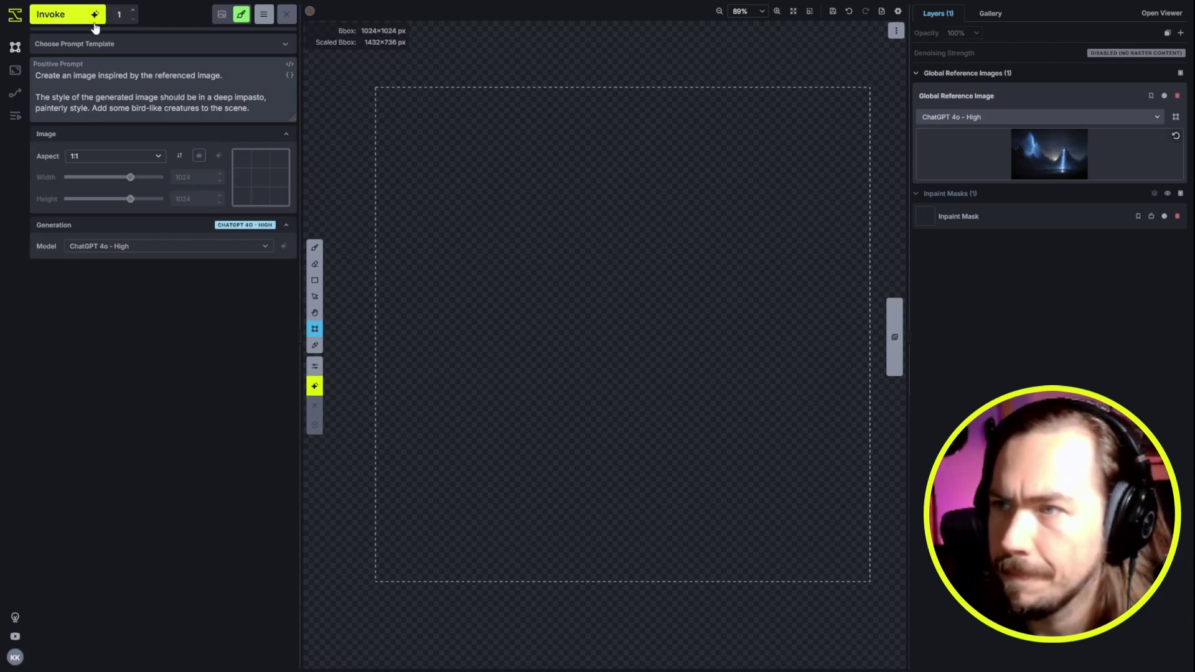
Generate the impasto painting of the lightning mountains from the reference and prompt
left_click(93, 18)
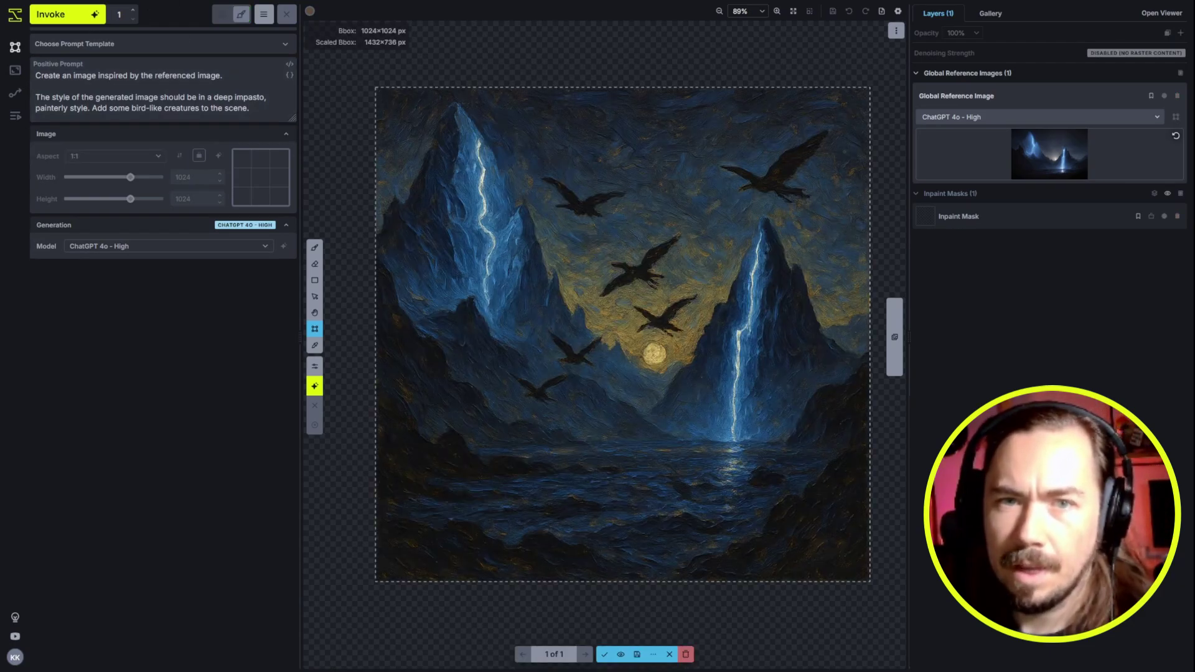